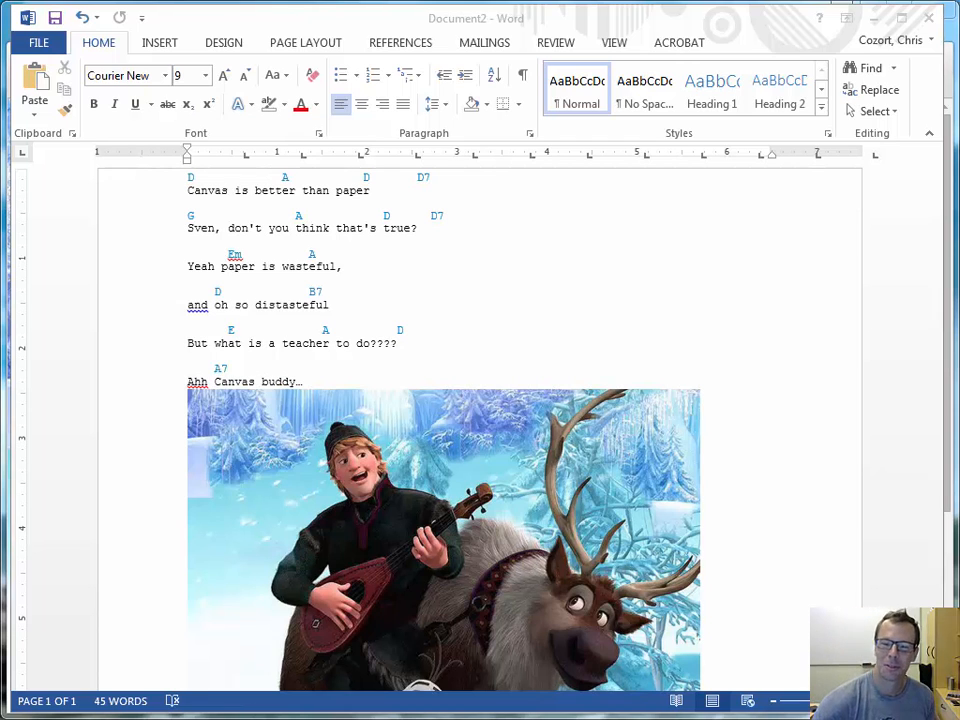
Put the cursor after 'distasteful' in the Word lyrics, then switch to Chrome showing the Frozen image.
left_click(329, 304)
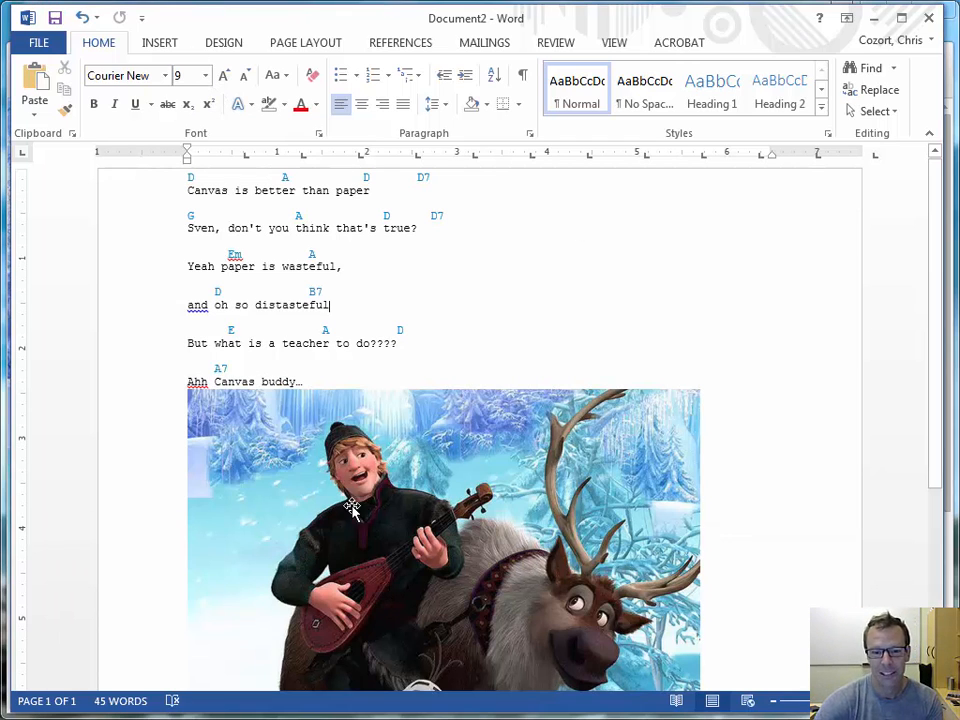
key("alt+Tab")
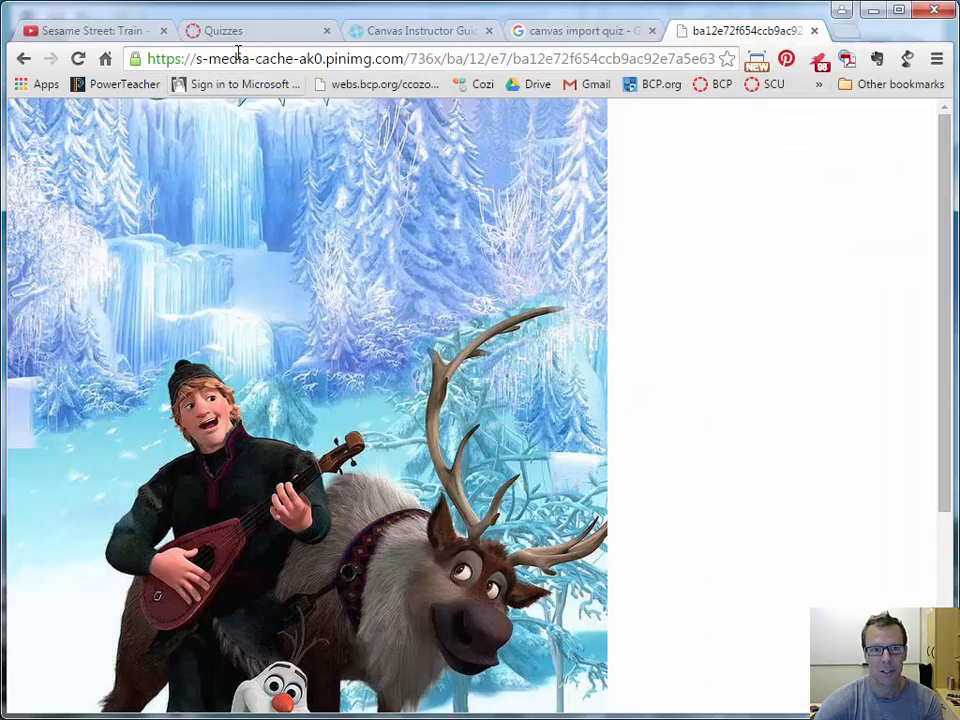
Go to the course's Quizzes page and create a new Unnamed Quiz.
left_click(229, 31)
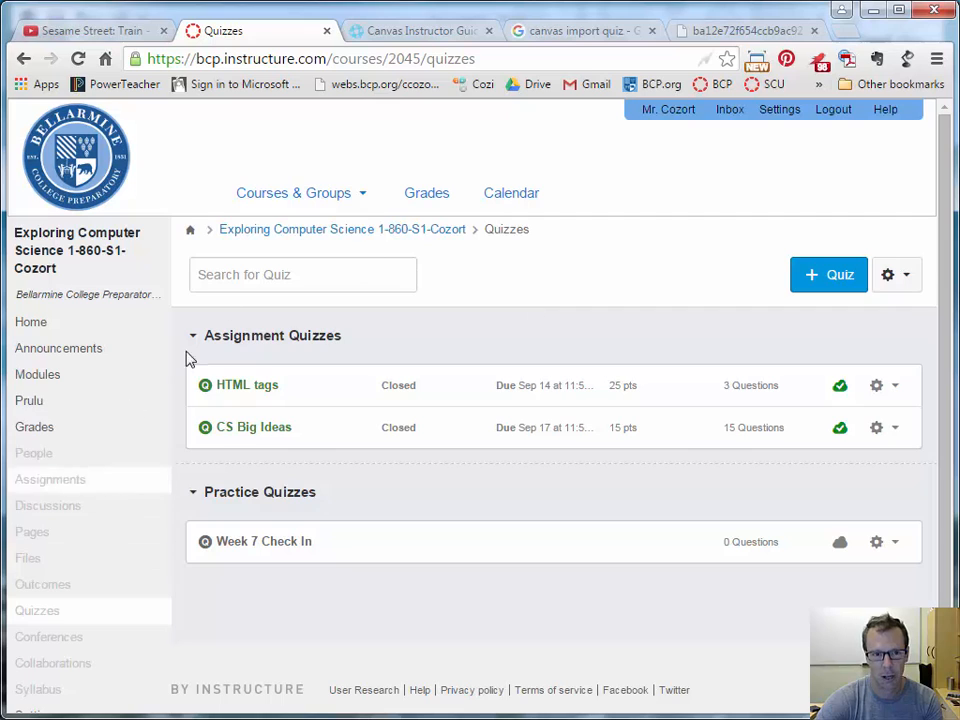
mouse_move(303, 195)
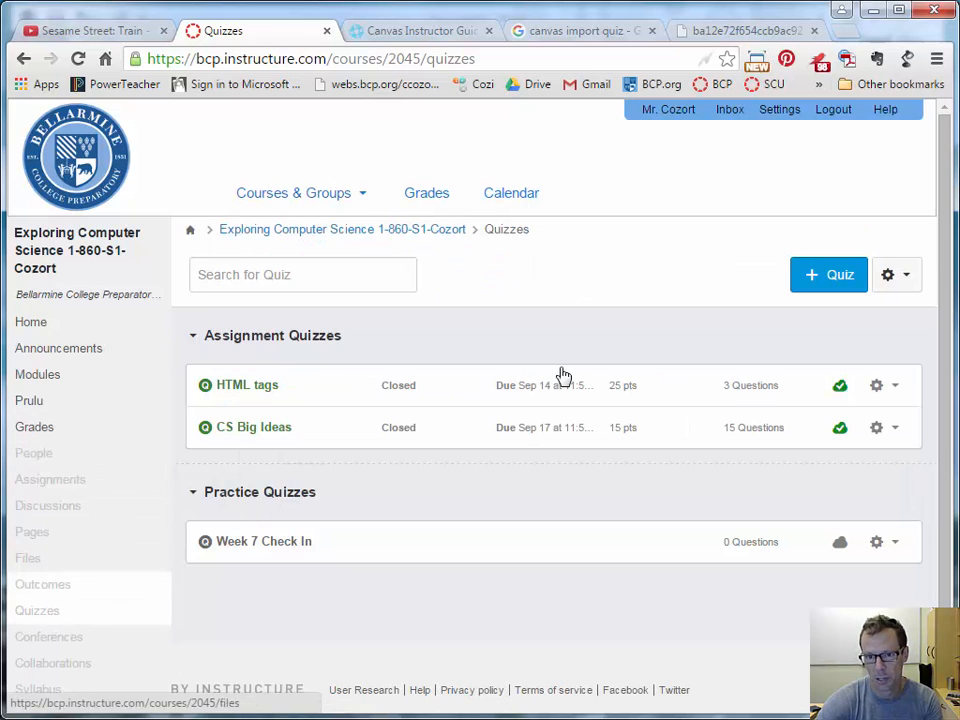
left_click(836, 276)
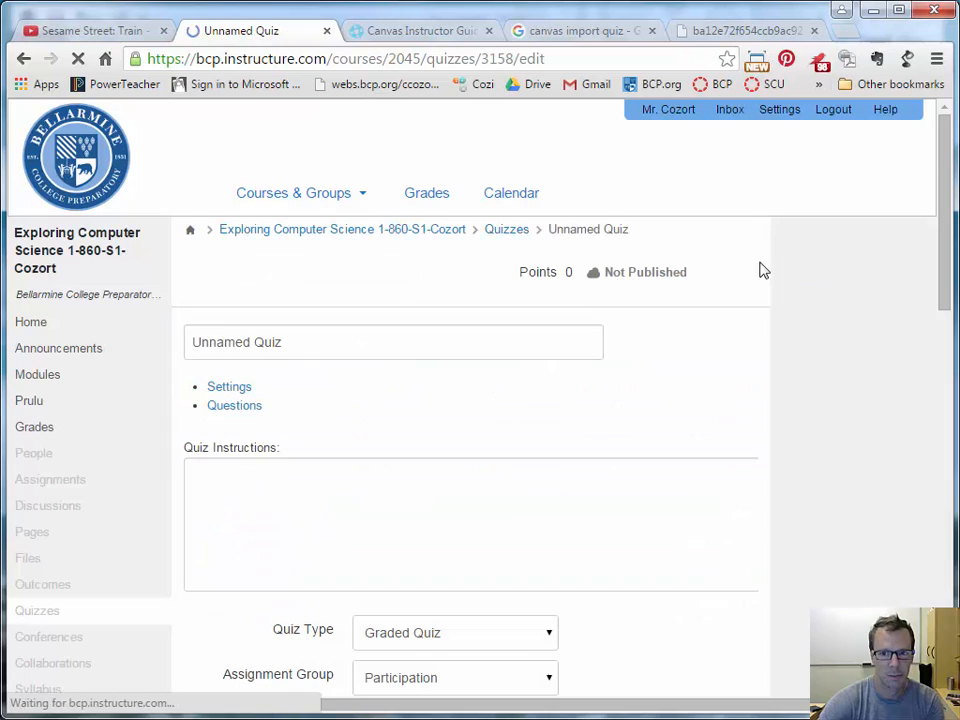
Replace the quiz title with 'Name the Quiz'.
double_click(309, 341)
triple_click(309, 341)
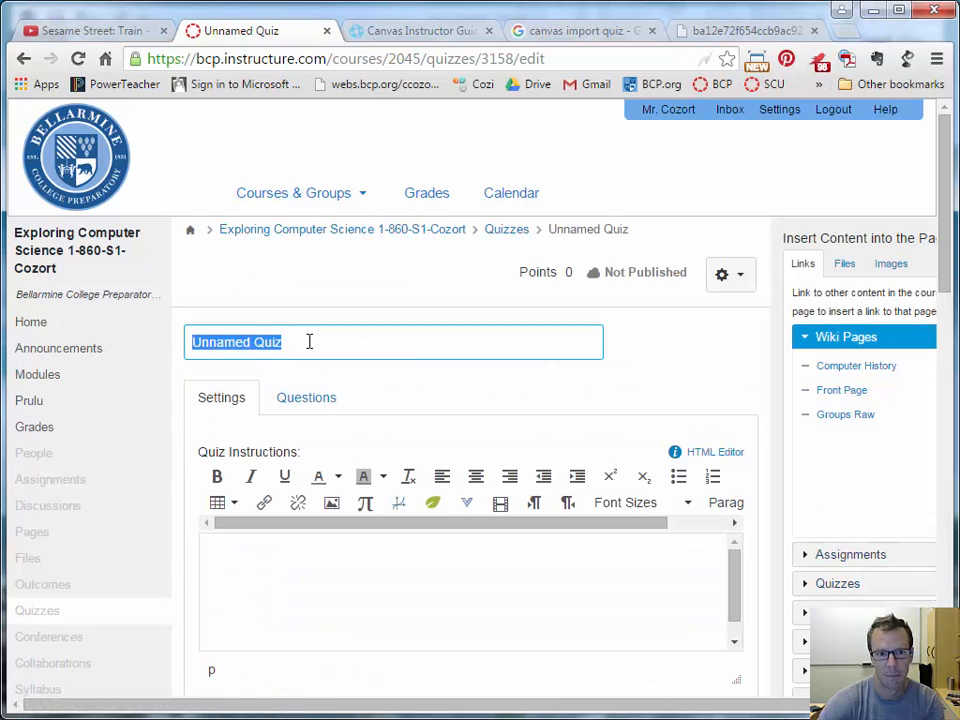
type("Name")
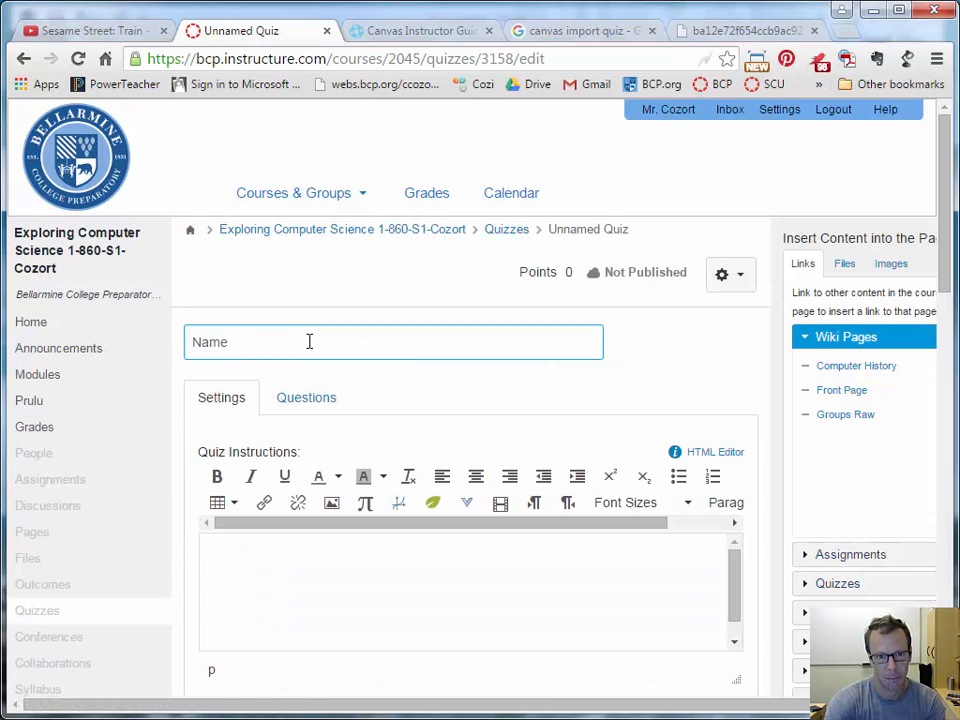
type(" the Quiz")
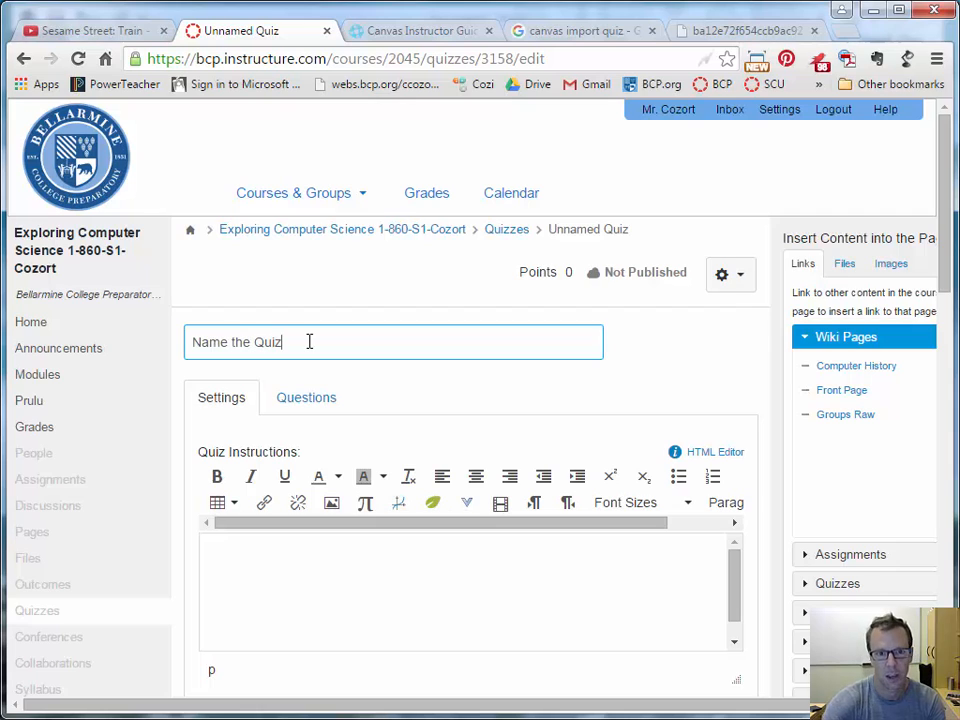
Begin the quiz instructions with the word 'Details'.
left_click(379, 572)
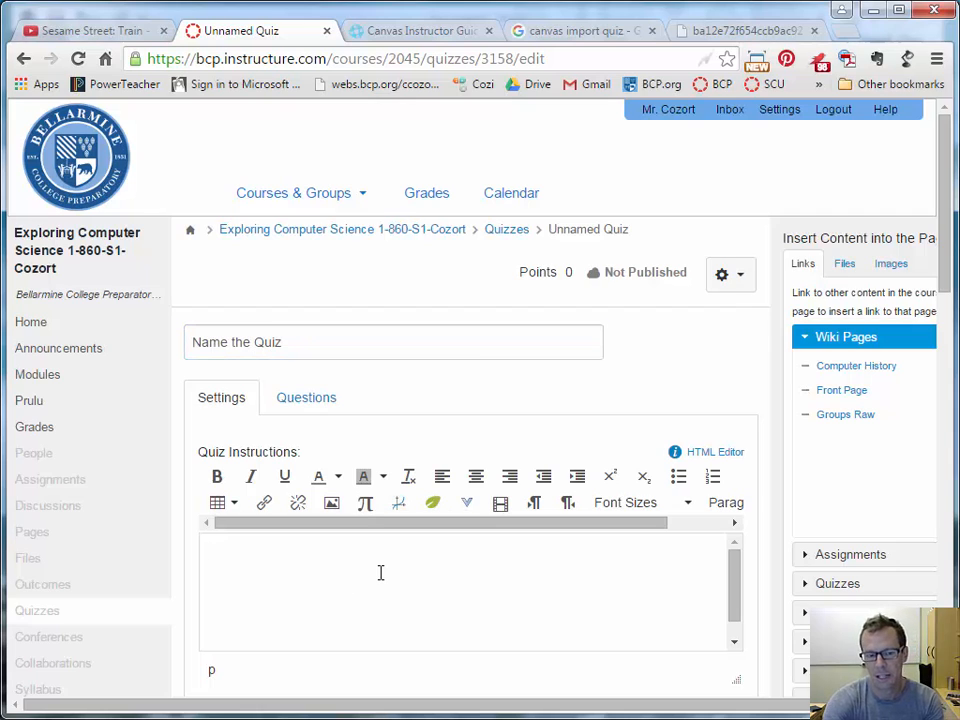
type("Details")
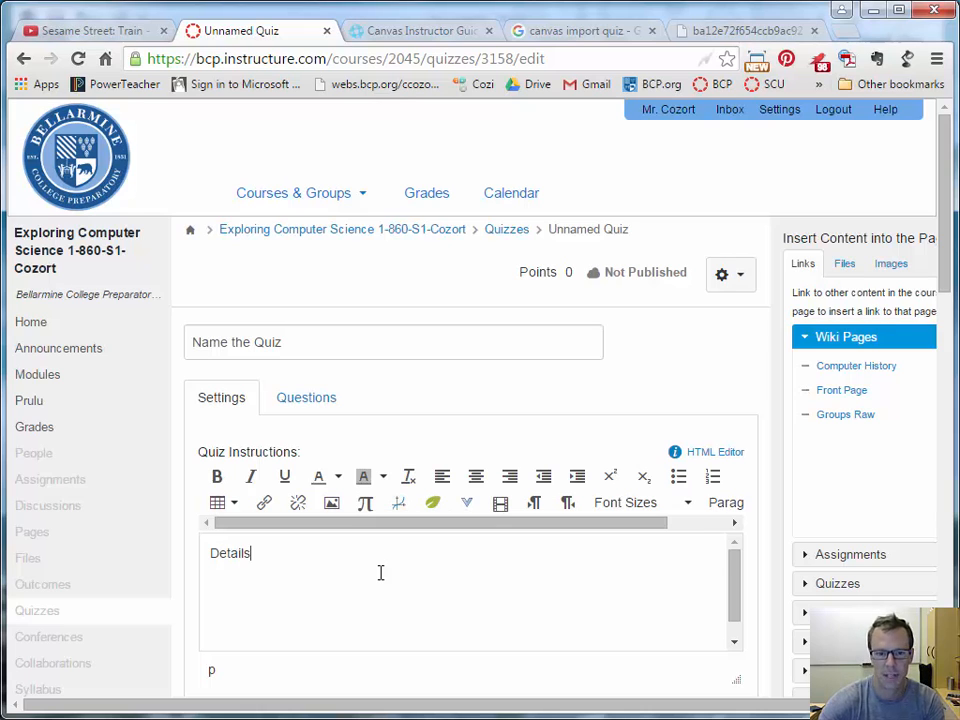
scroll(489, 546, "down", 3)
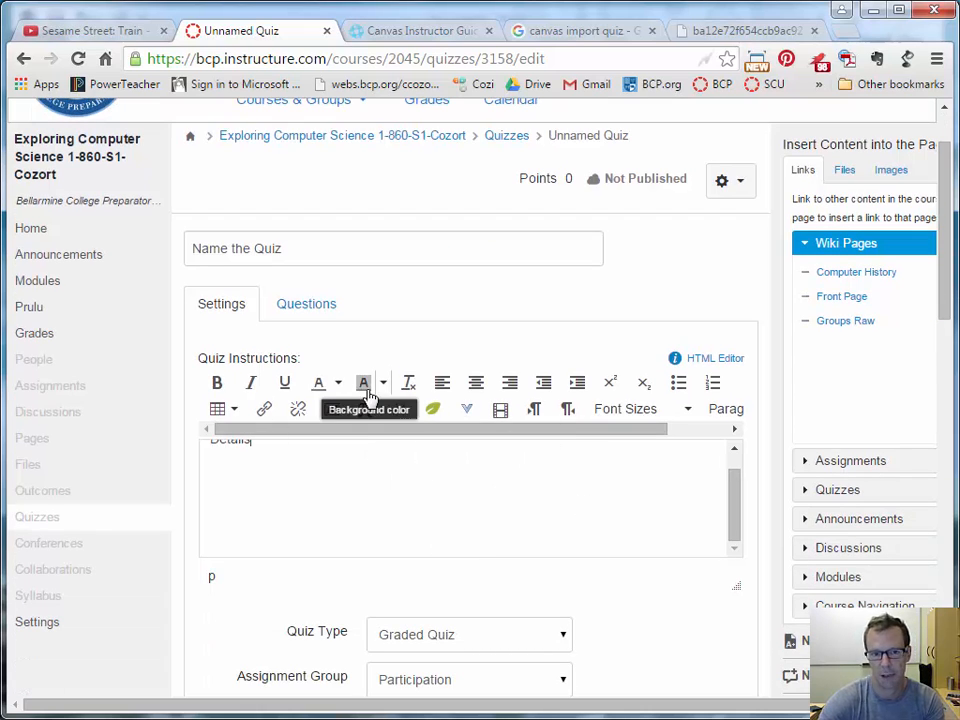
scroll(567, 546, "down", 1)
scroll(600, 552, "down", 3)
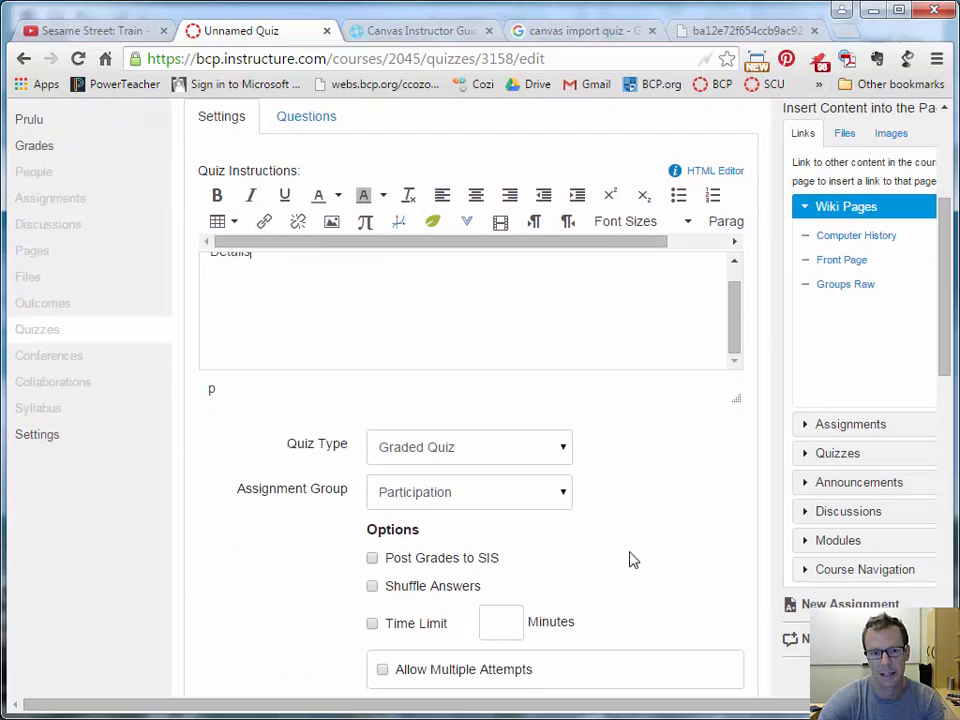
Keep the quiz type as Graded Quiz and put it in the Quizzes assignment group.
scroll(688, 523, "down", 2)
left_click(443, 386)
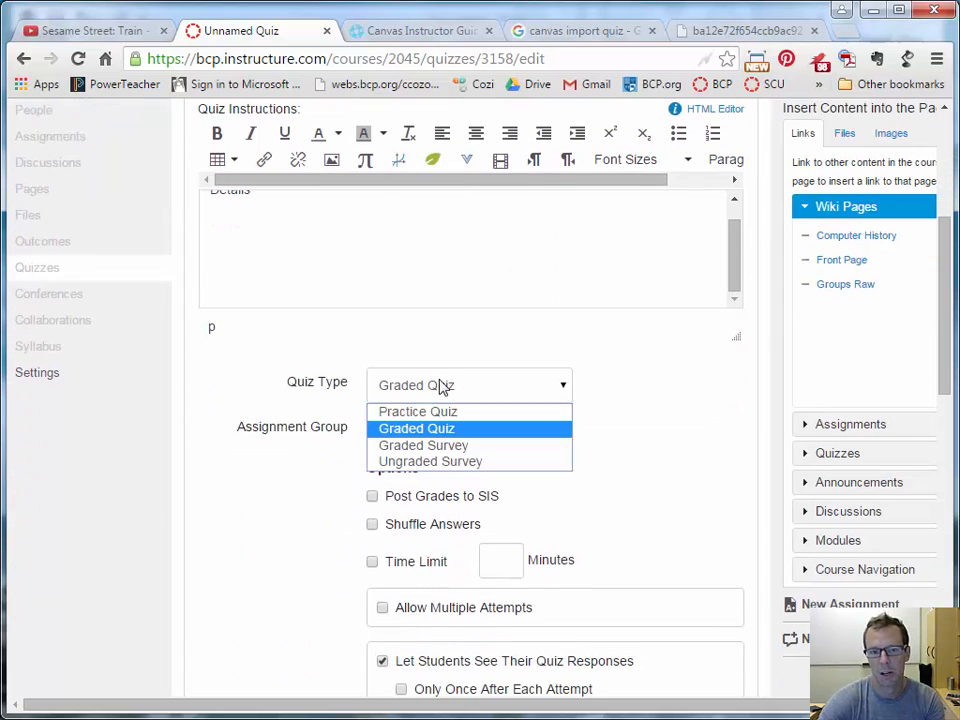
left_click(468, 428)
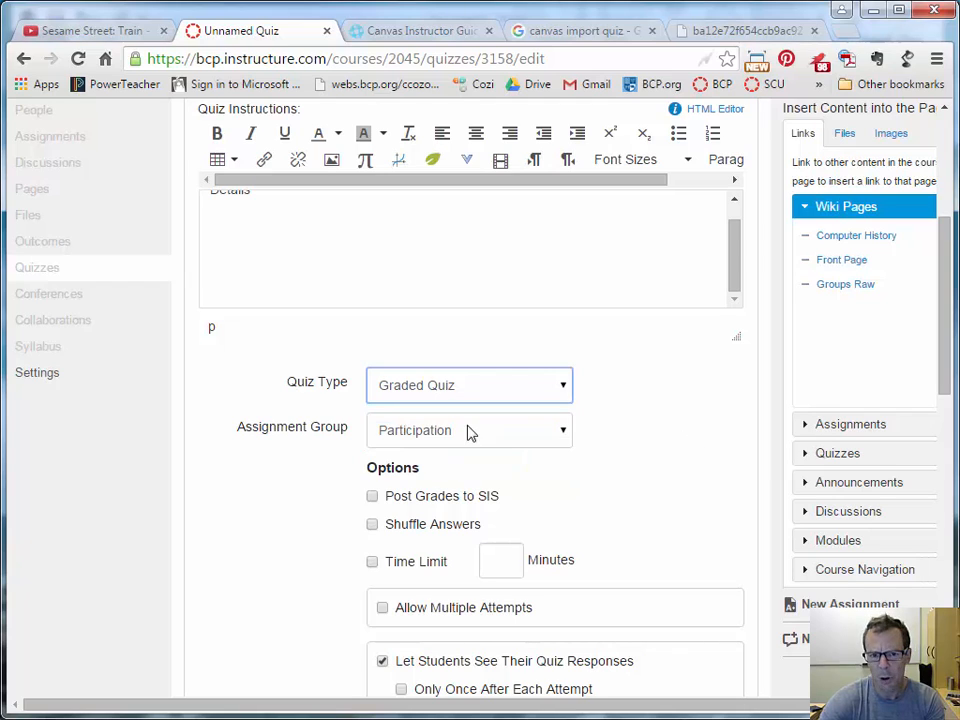
scroll(658, 429, "down", 1)
left_click(455, 370)
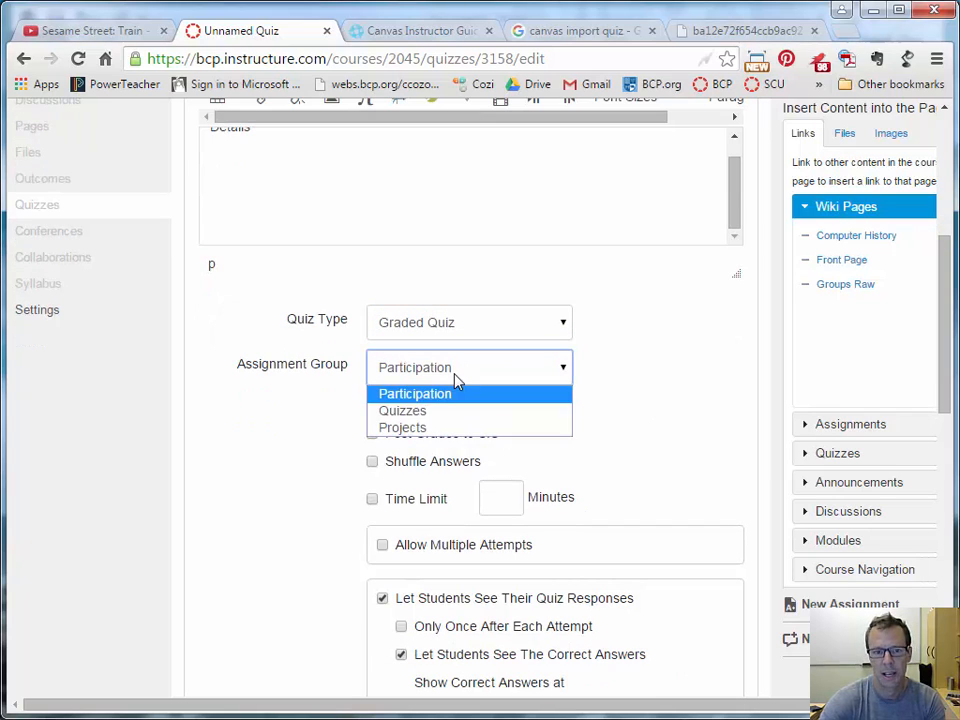
left_click(386, 410)
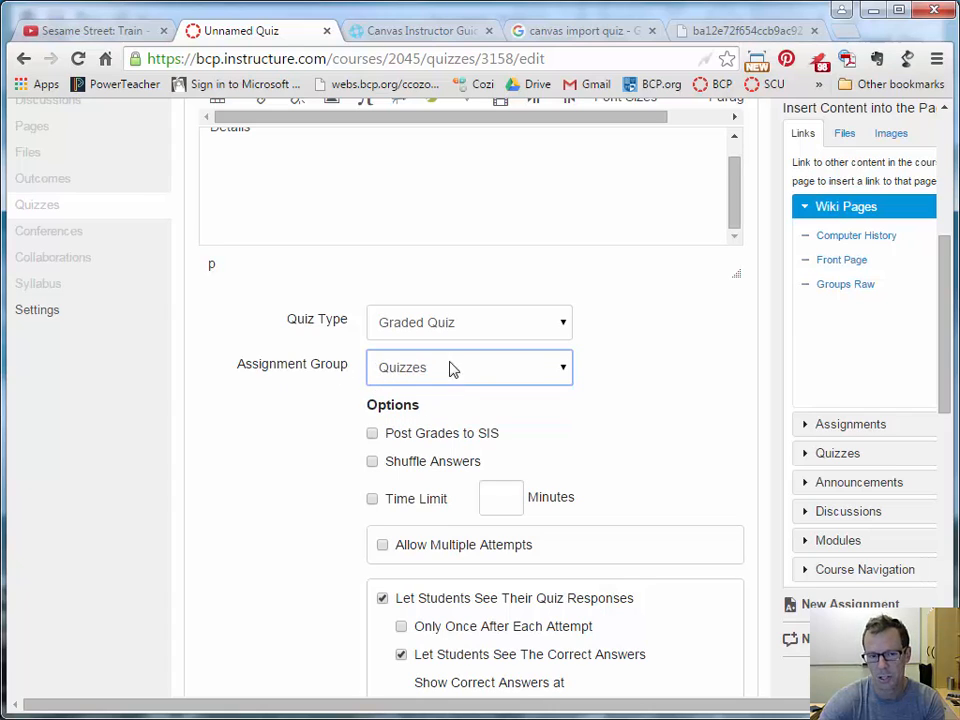
Turn on Post Grades to SIS and Shuffle Answers.
scroll(608, 418, "down", 2)
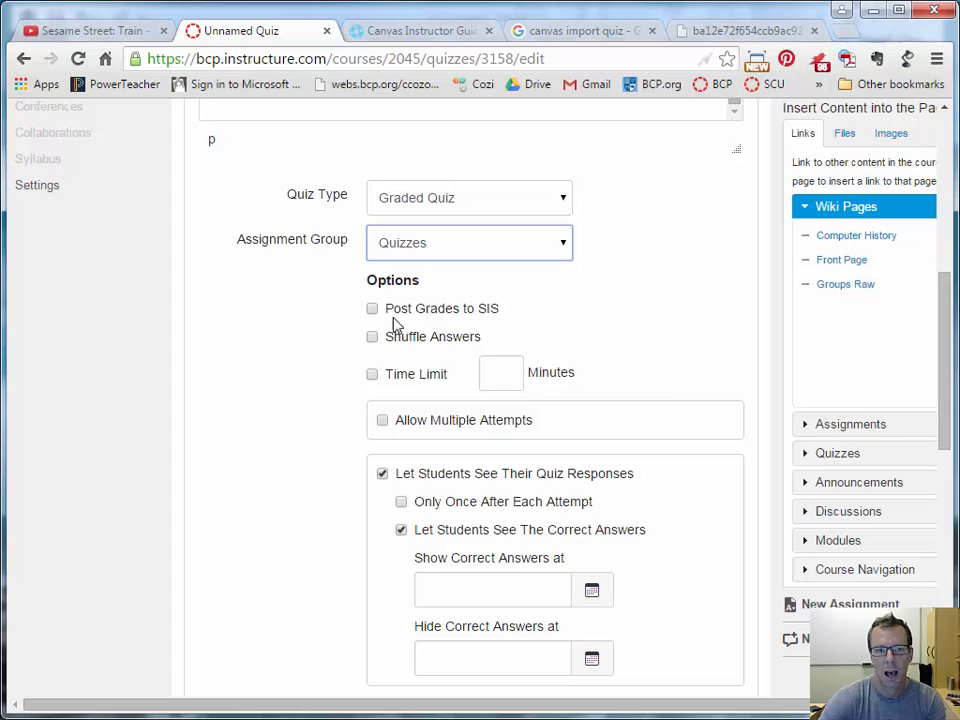
left_click(425, 310)
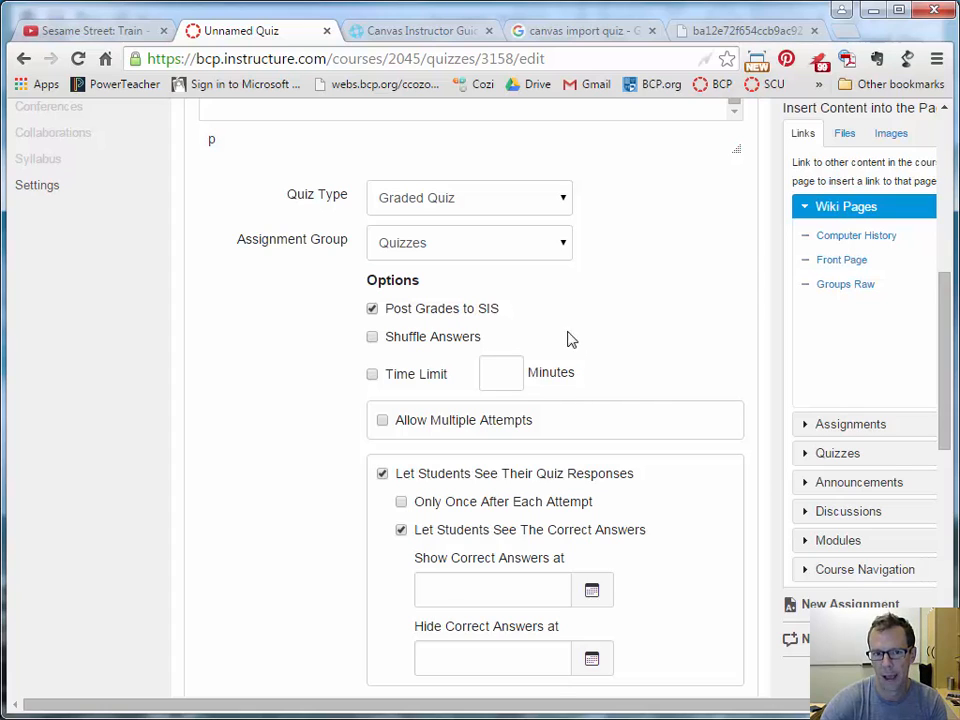
scroll(540, 320, "down", 1)
left_click(376, 273)
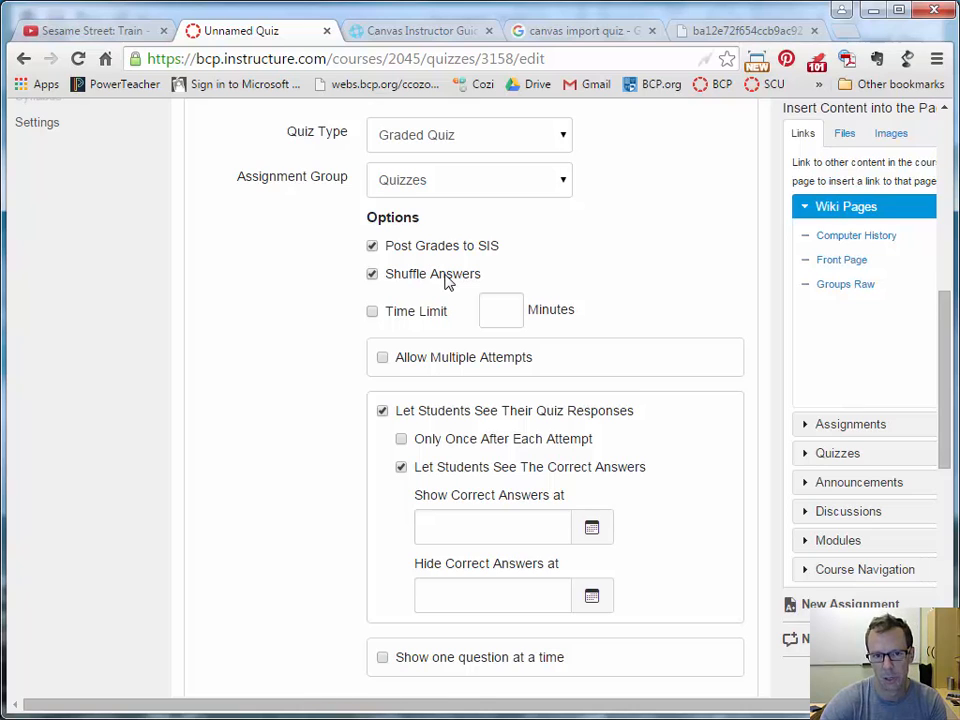
scroll(446, 283, "down", 1)
Set a 20-minute time limit and allow multiple attempts, with 3 allowed attempts.
left_click(510, 283)
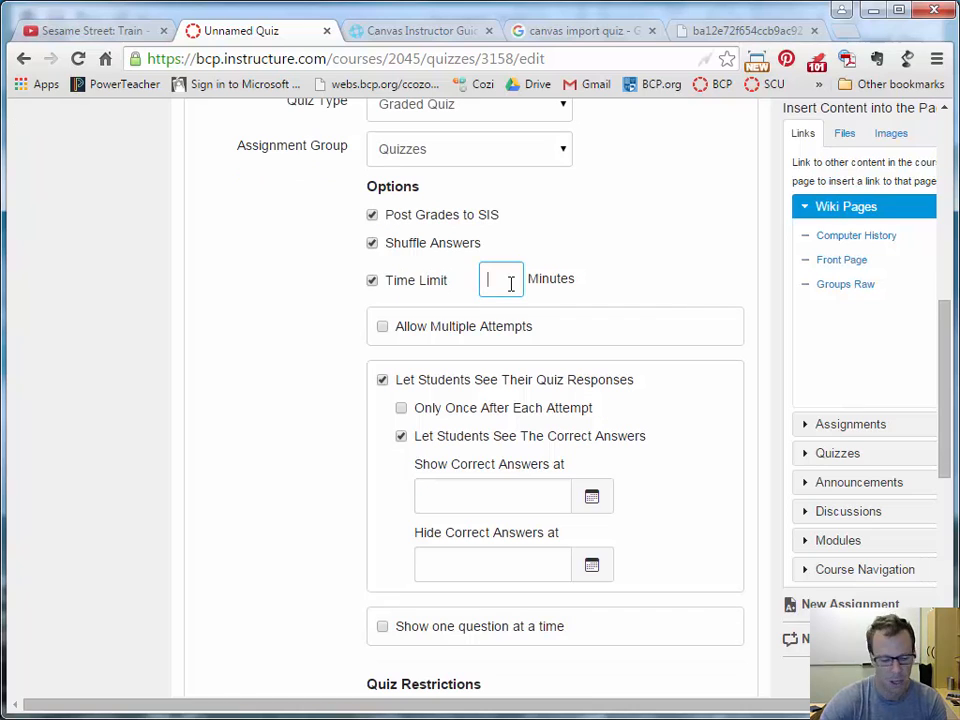
type("20")
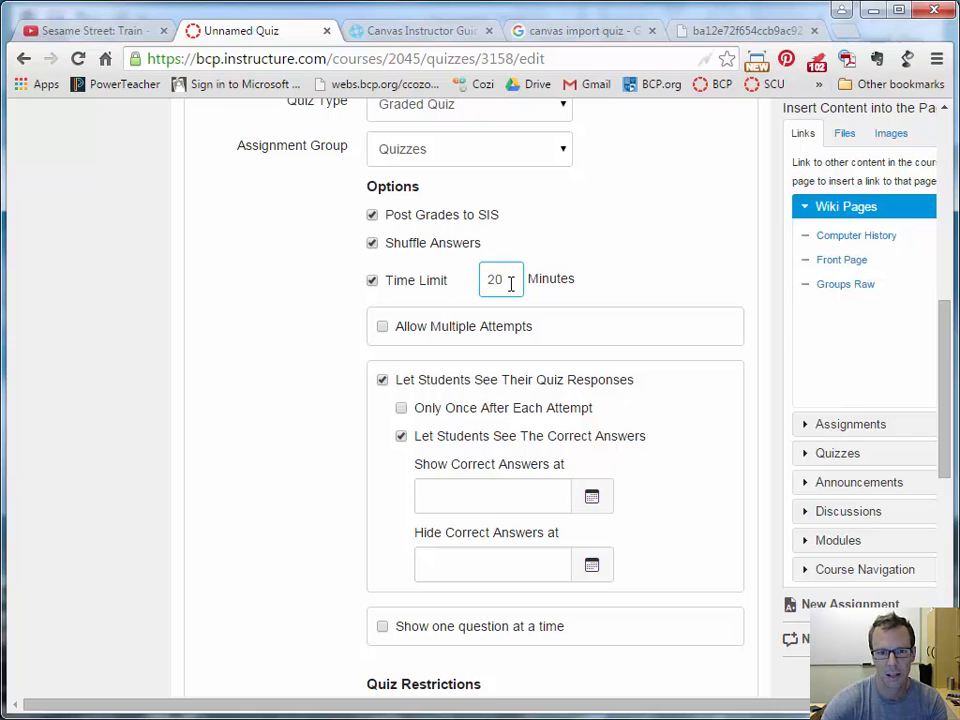
left_click(382, 328)
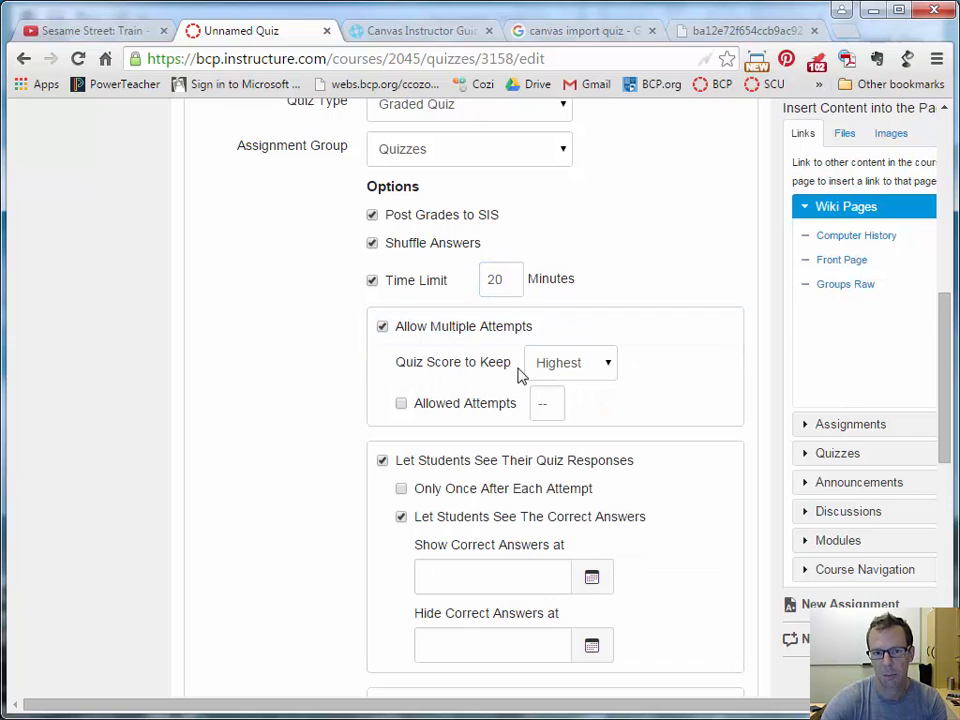
left_click(547, 403)
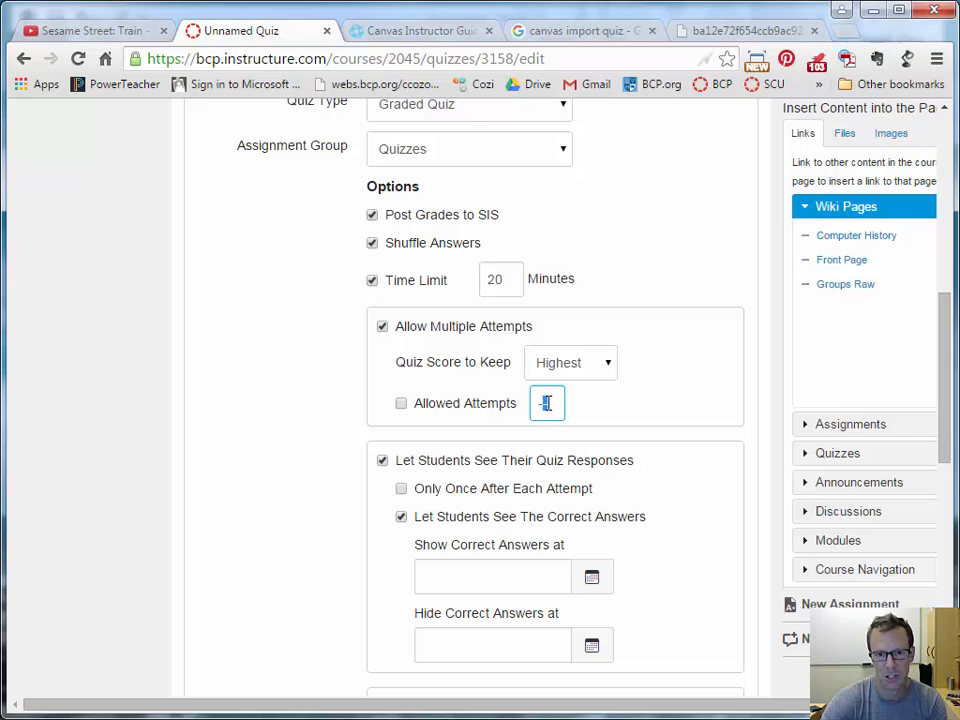
double_click(547, 403)
type("3")
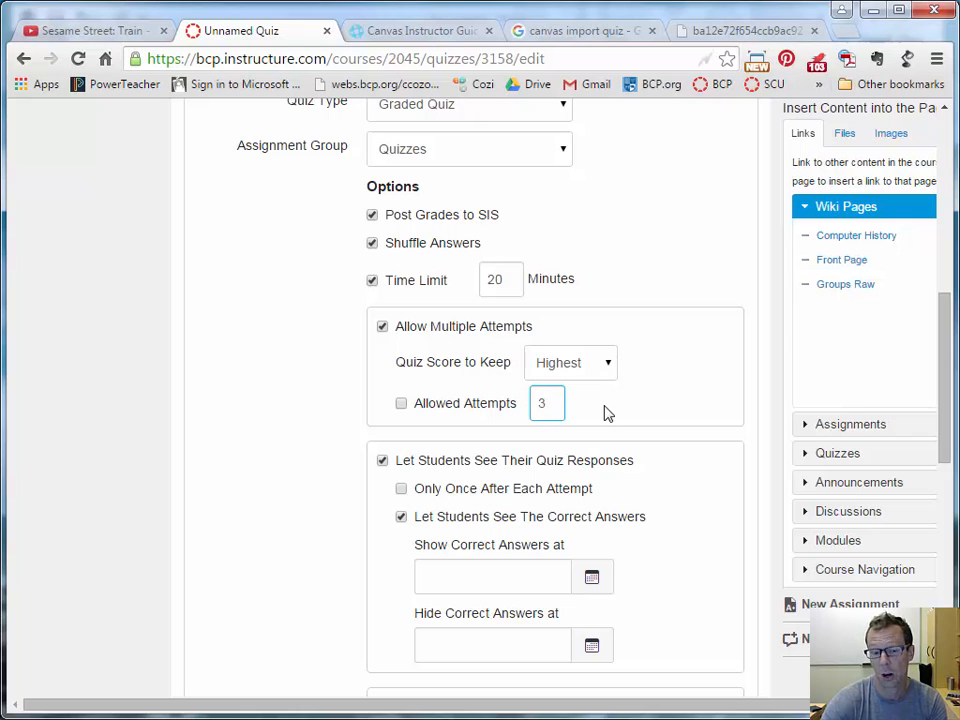
scroll(606, 411, "down", 1)
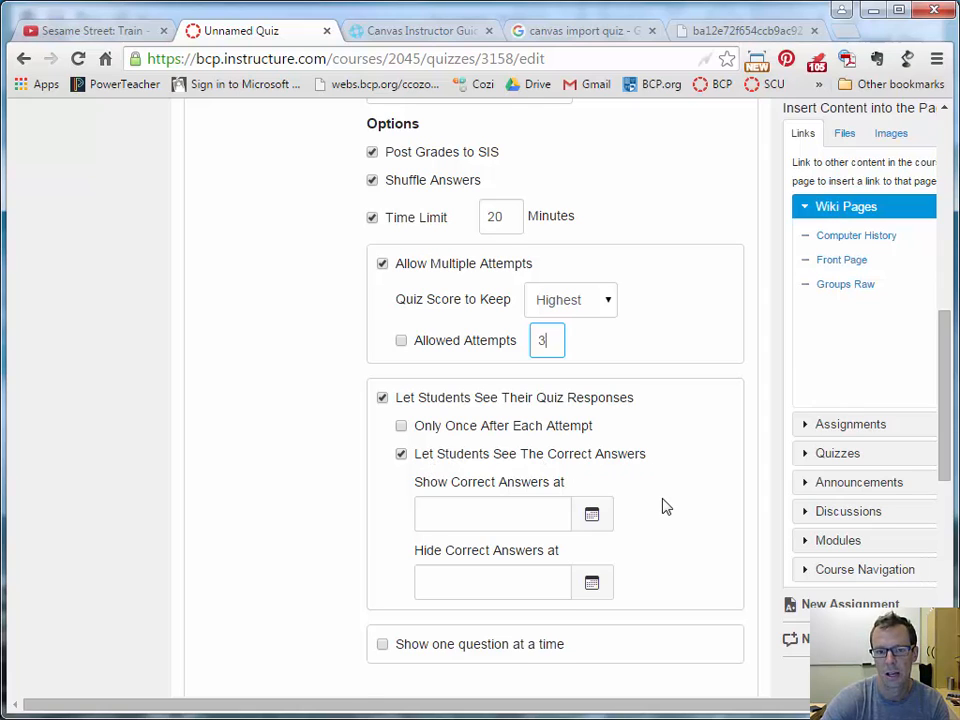
scroll(662, 506, "down", 1)
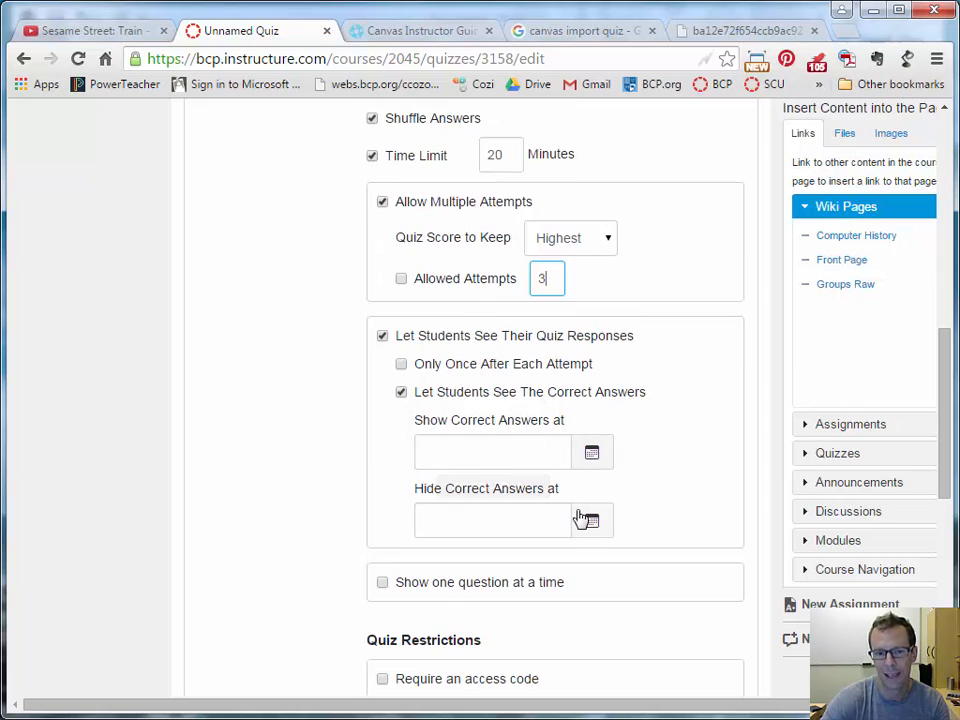
scroll(662, 476, "down", 1)
scroll(470, 500, "down", 1)
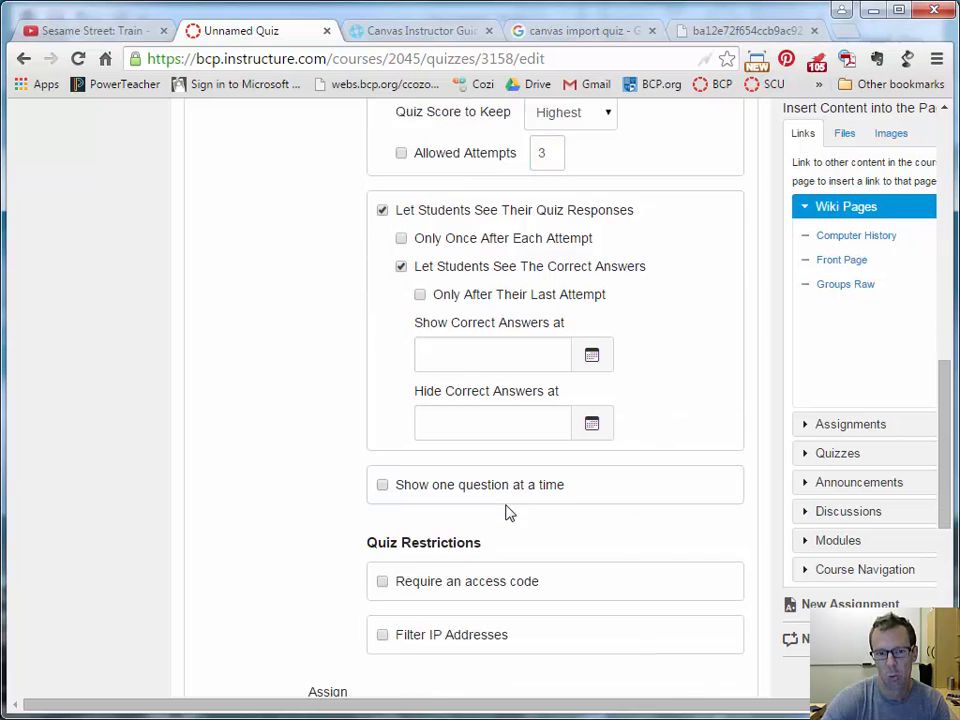
Show students one question at a time.
left_click(388, 437)
scroll(240, 464, "down", 1)
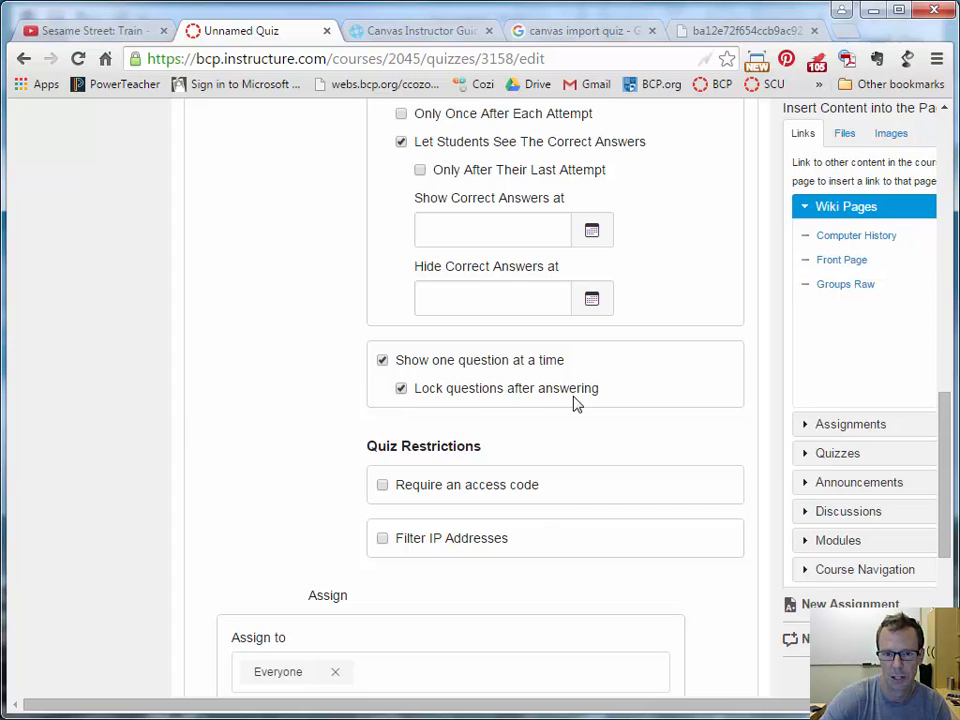
scroll(336, 465, "down", 1)
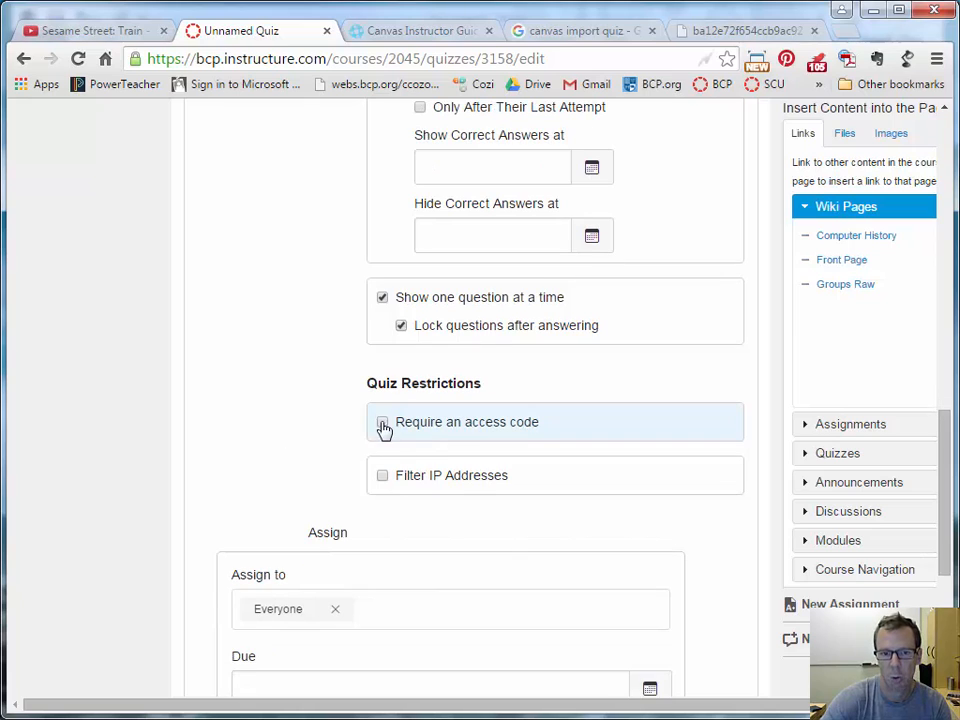
Require an access code and enter the quiz's access code.
left_click(383, 426)
left_click(480, 468)
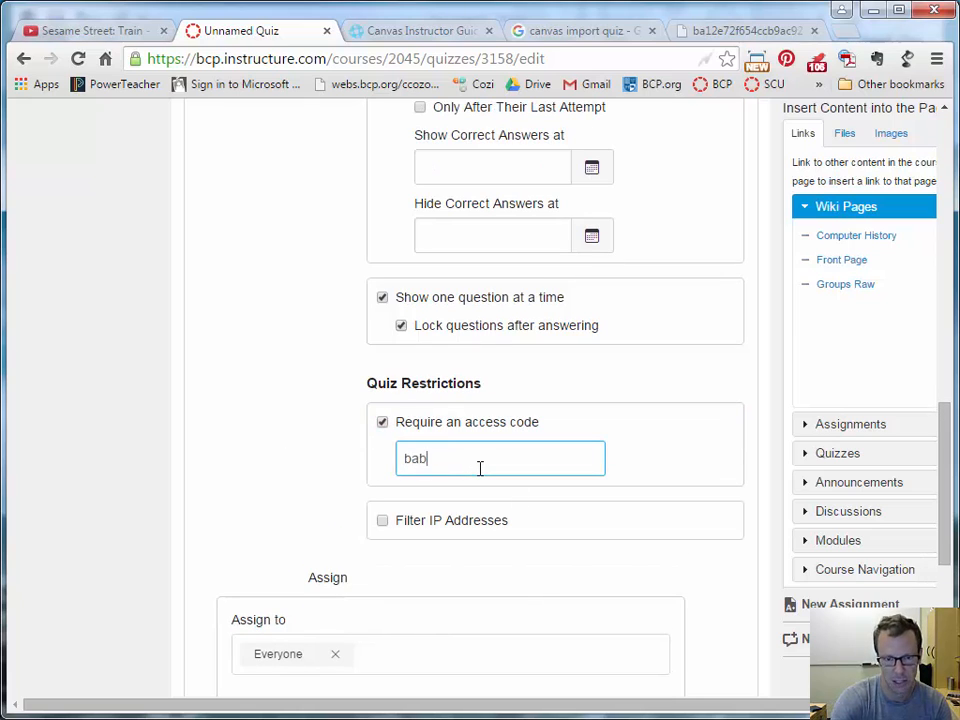
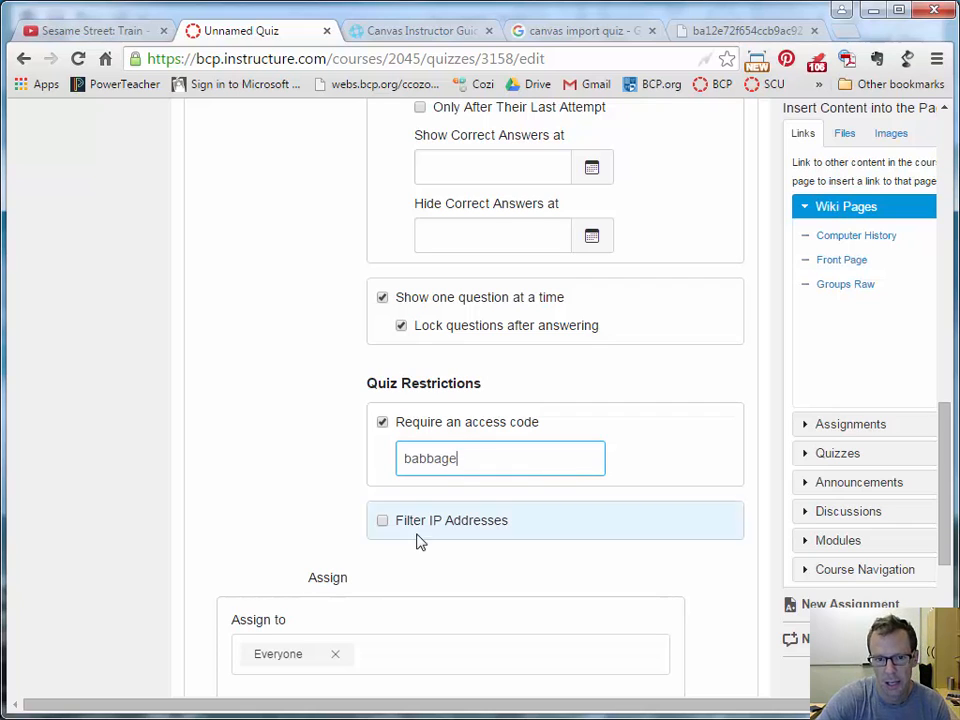
scroll(377, 506, "down", 1)
scroll(316, 498, "down", 1)
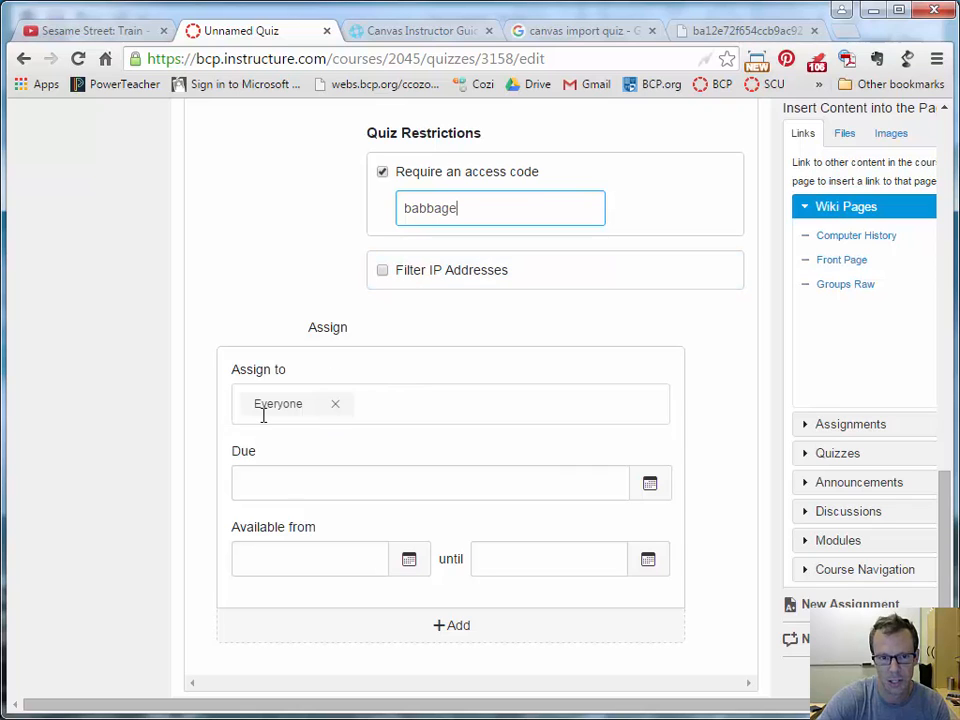
Set the quiz due date to Sep 29 at 11:59pm.
scroll(540, 500, "down", 1)
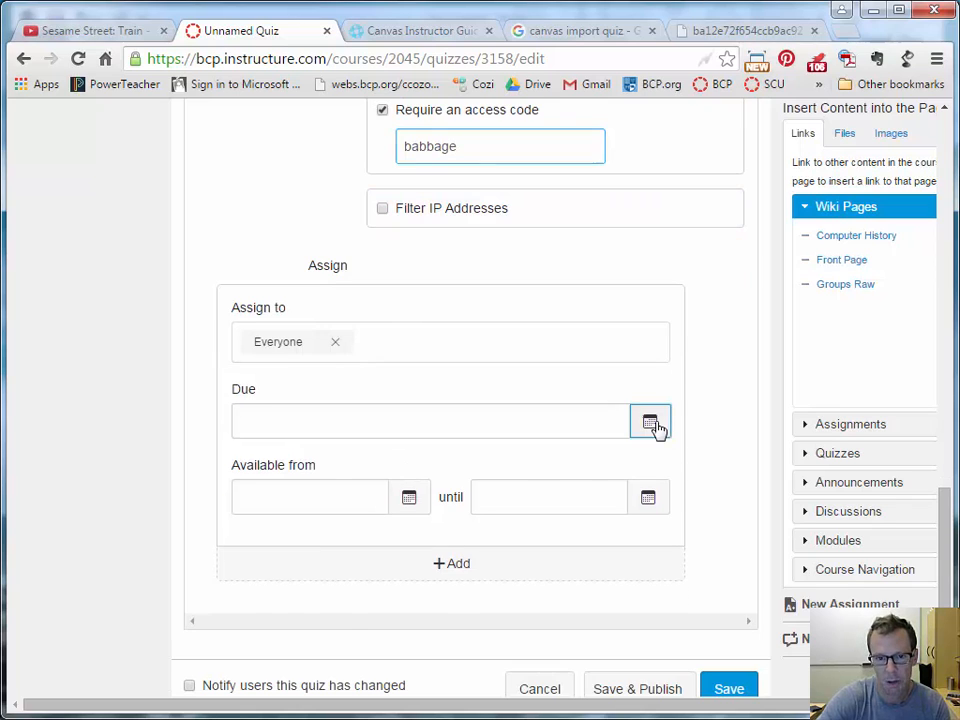
left_click(651, 424)
left_click(313, 622)
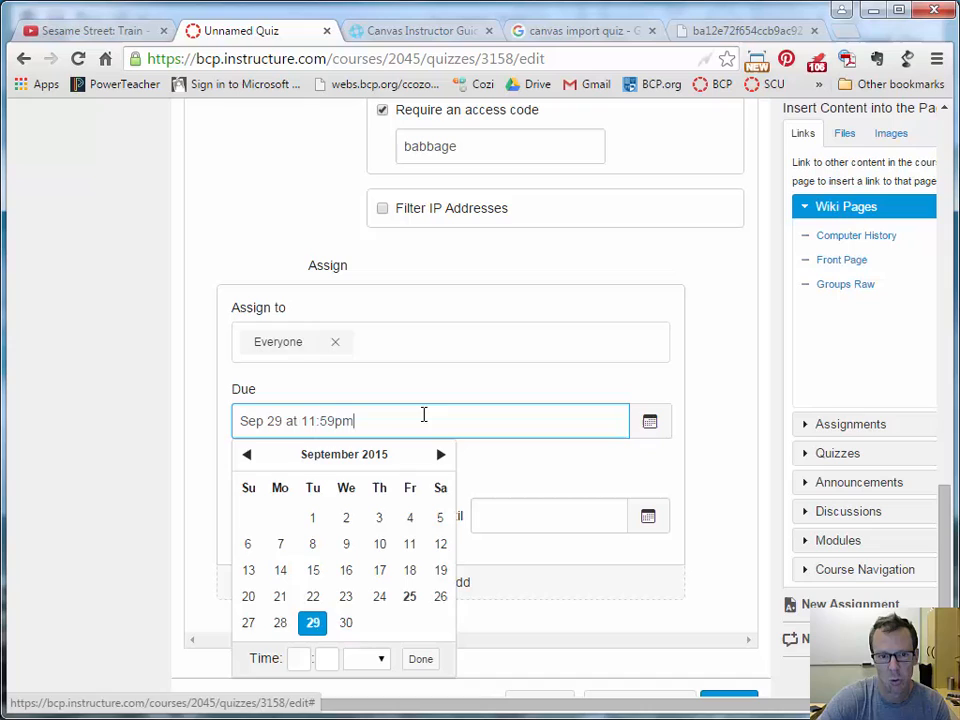
left_click(249, 222)
Make the quiz available from Sep 28 12:00am until Sep 30 11:59pm.
left_click(409, 516)
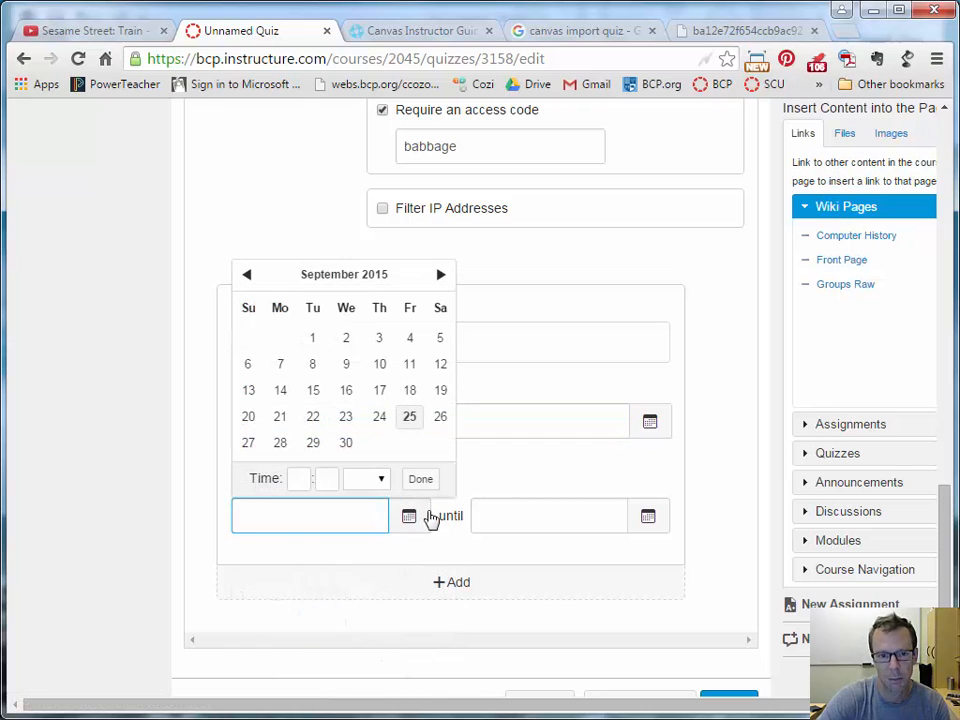
left_click(281, 443)
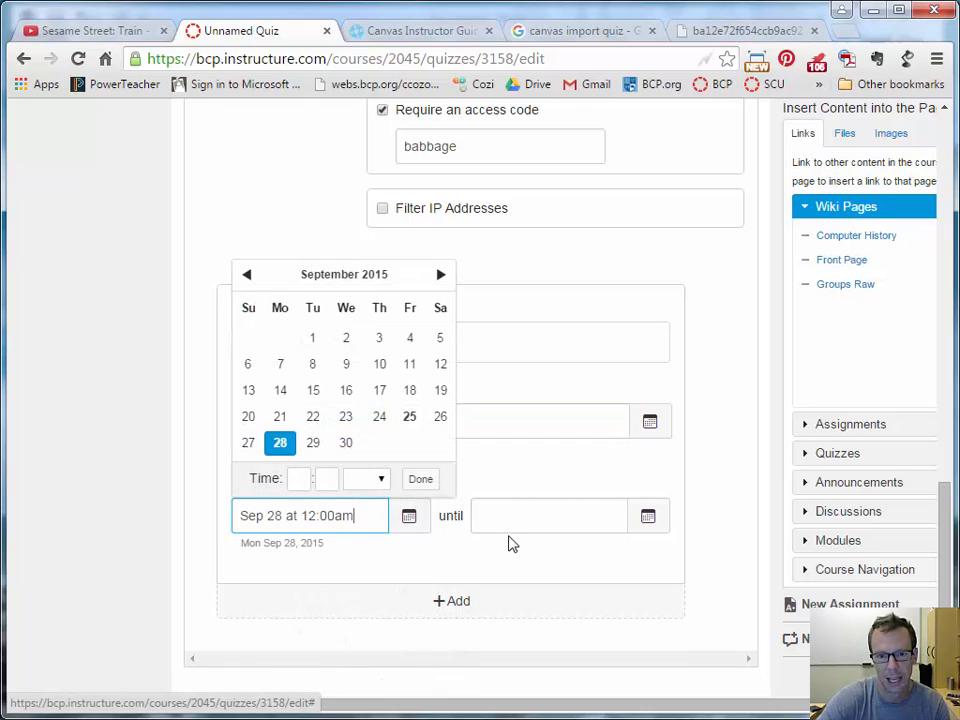
left_click(660, 516)
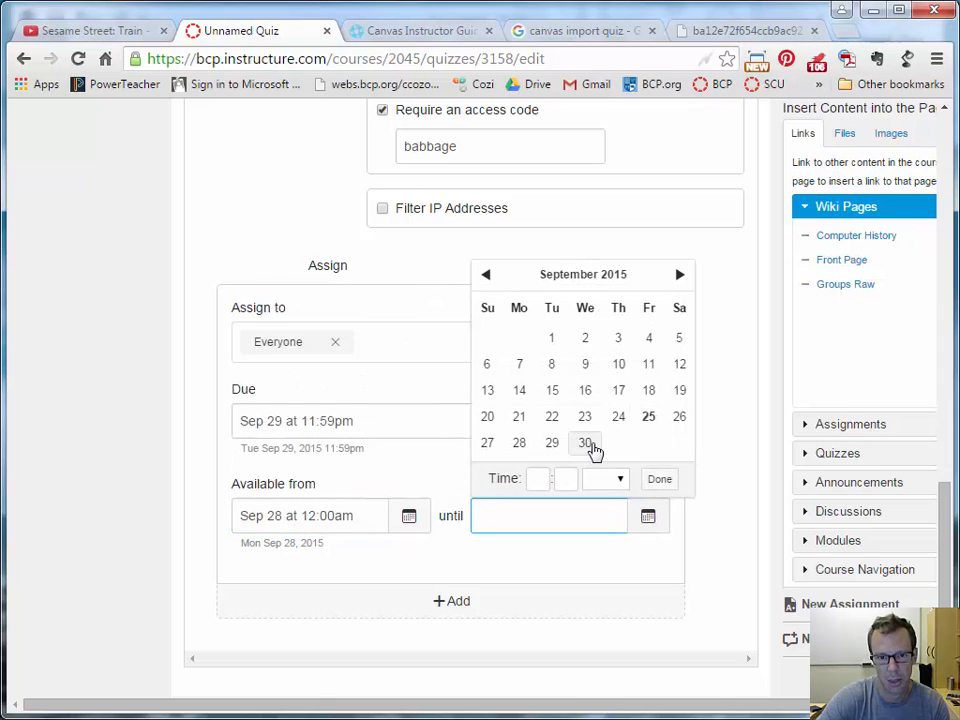
left_click(587, 444)
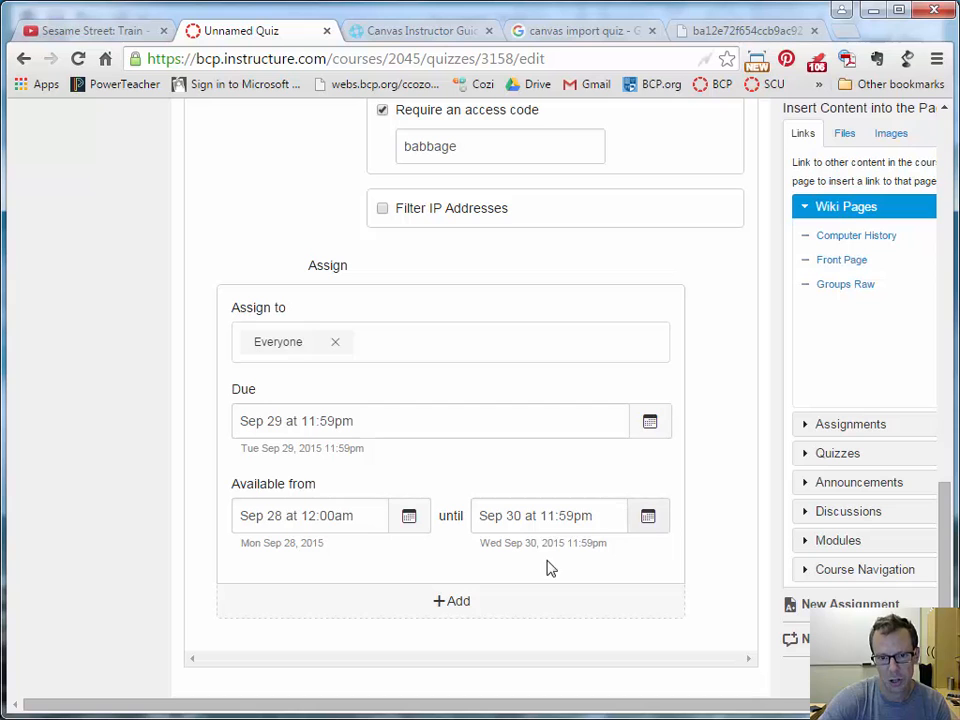
scroll(700, 560, "down", 2)
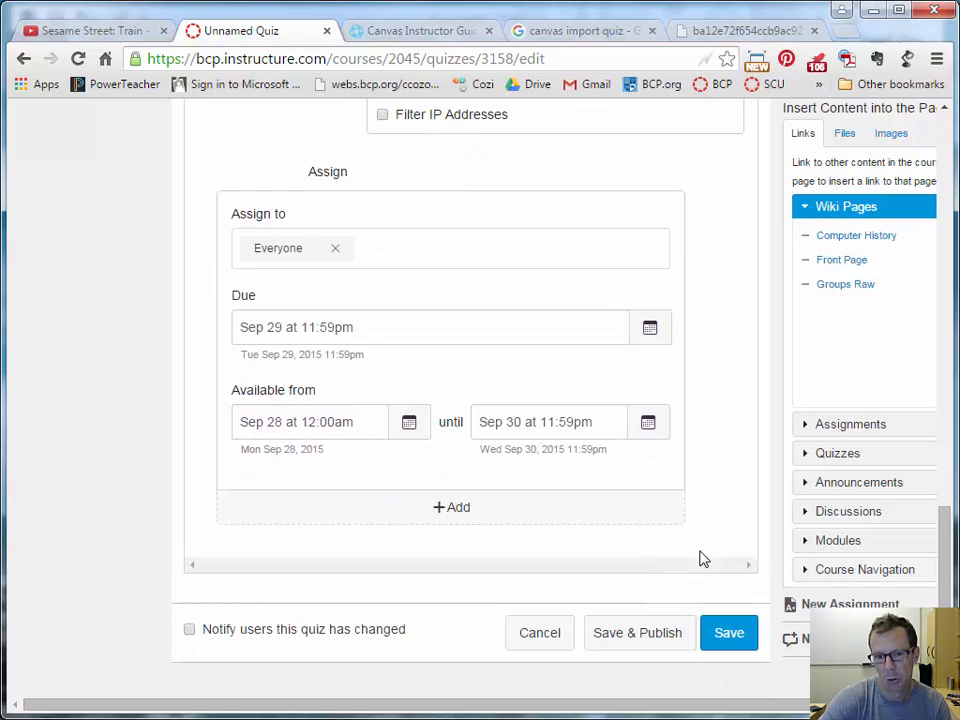
scroll(700, 560, "up", 10)
scroll(700, 560, "up", 5)
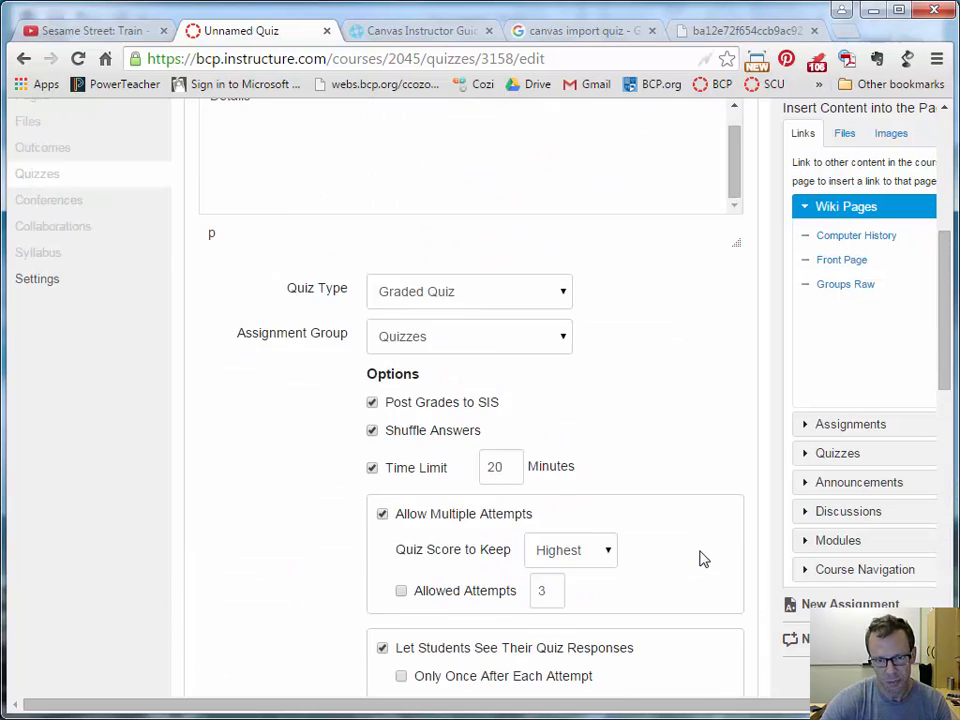
Start a new question on the Questions tab, titled 'Meaningful name'.
left_click(283, 307)
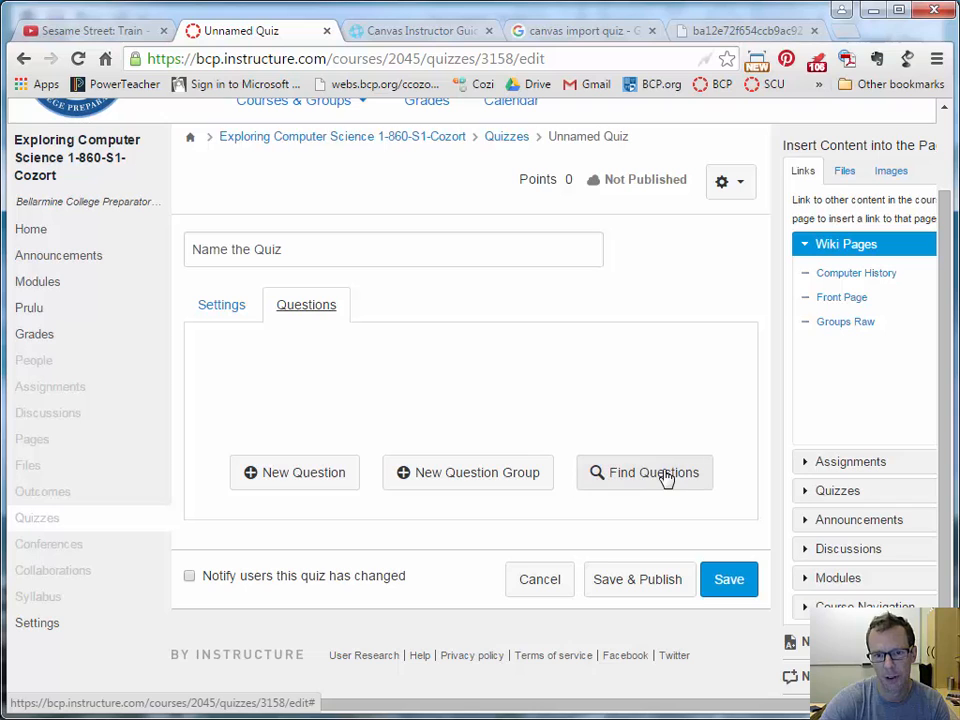
left_click(291, 481)
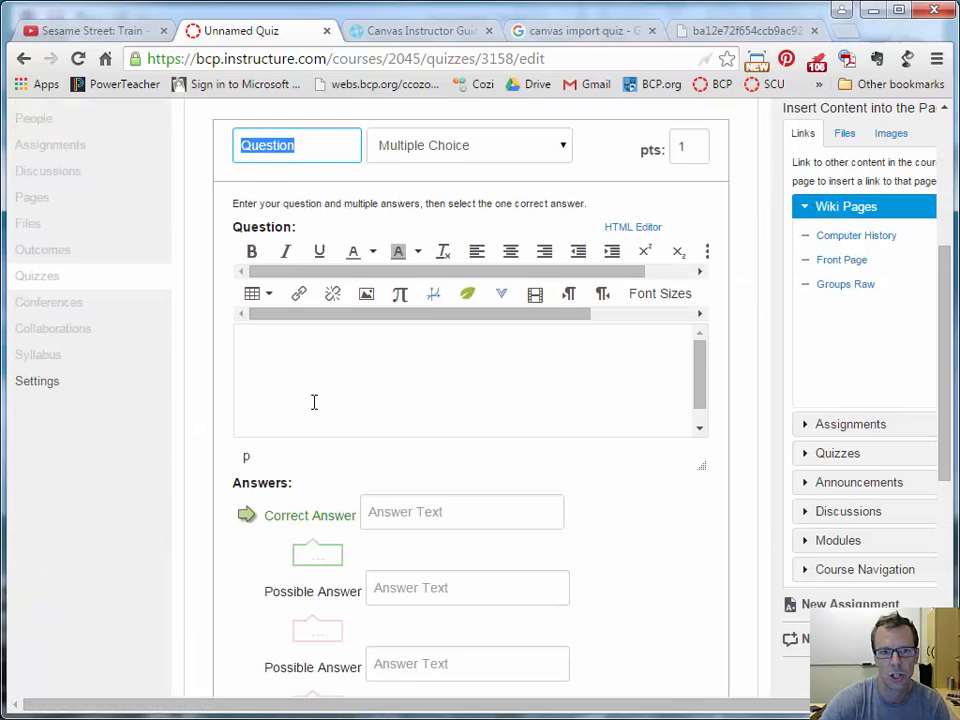
scroll(430, 270, "up", 2)
left_click(433, 268)
left_click(432, 267)
left_click_drag(300, 277, 144, 280)
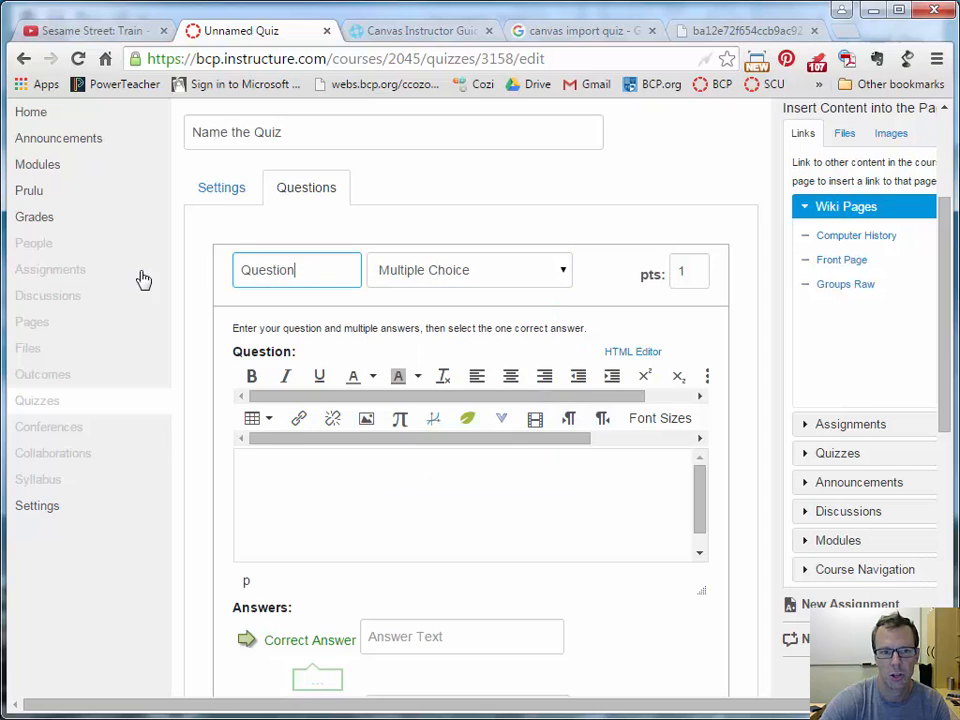
type("Ma")
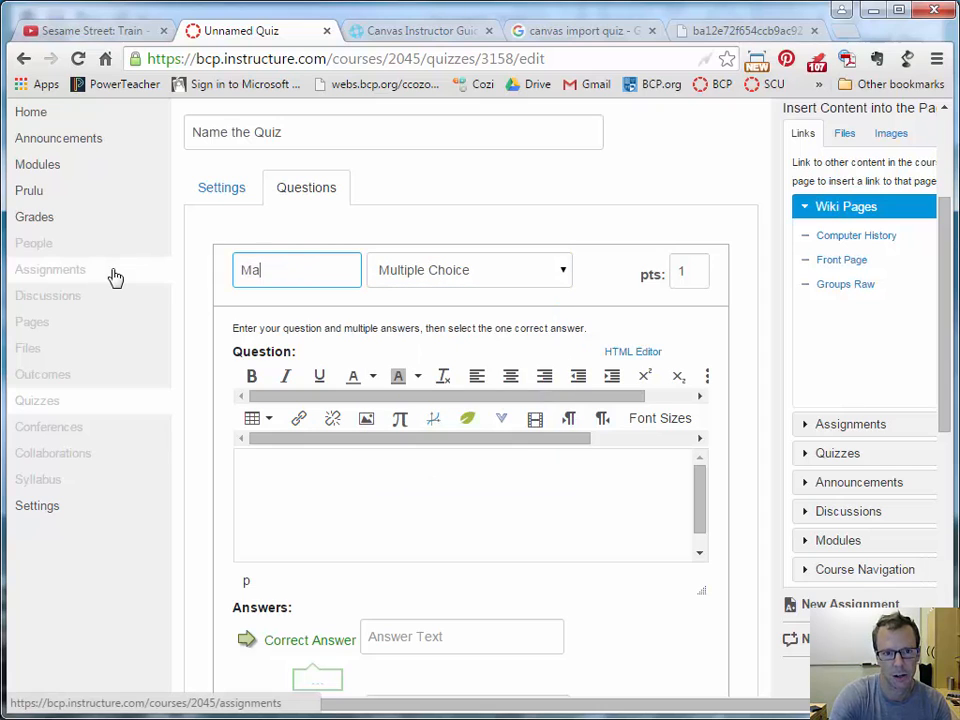
type("Meaningful name")
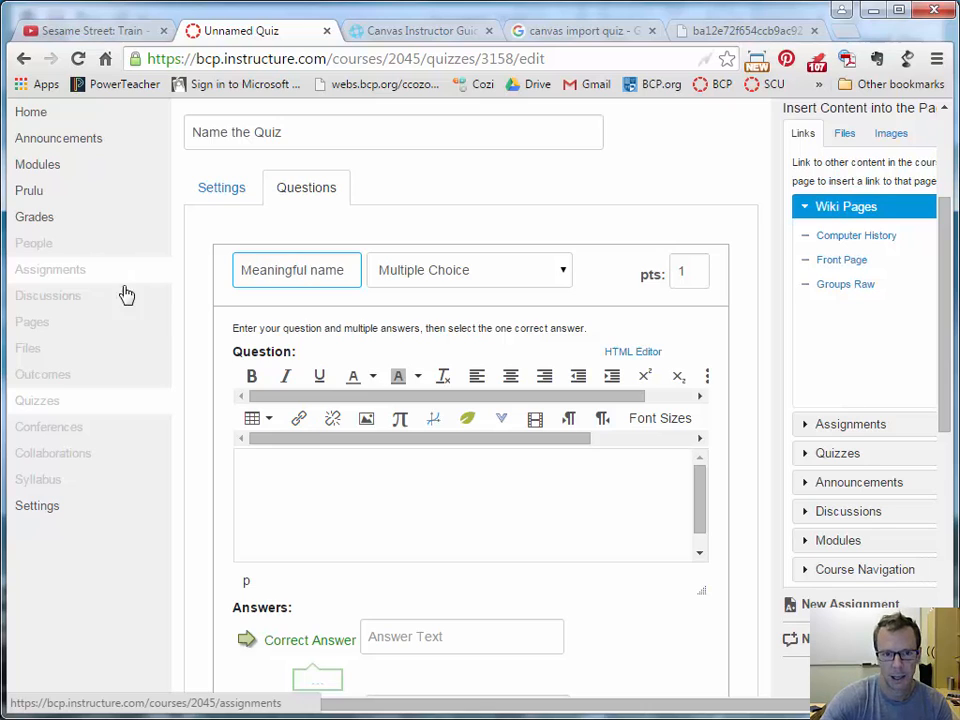
Write 'This is the question' as the question text.
left_click(452, 542)
type("D")
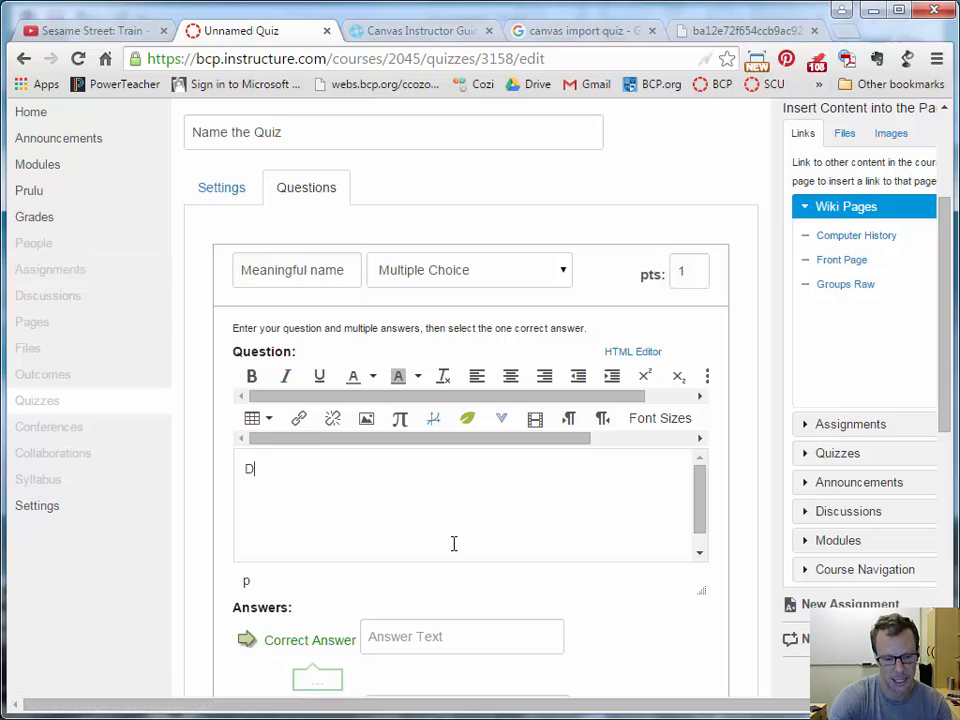
type("eets the")
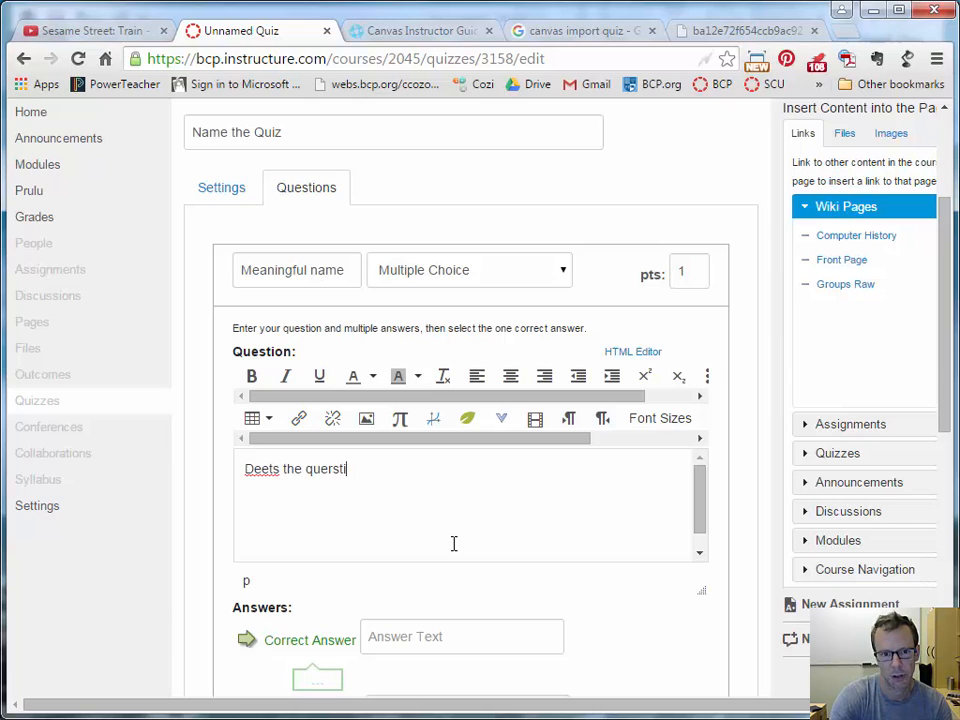
type(" querst")
key("BackSpace")
key("BackSpace")
key("BackSpace")
key("BackSpace")
key("BackSpace")
key("BackSpace")
key("BackSpace")
key("BackSpace")
key("BackSpace")
key("BackSpace")
key("BackSpace")
key("BackSpace")
key("BackSpace")
key("BackSpace")
key("BackSpace")
key("BackSpace")
type("This is the q")
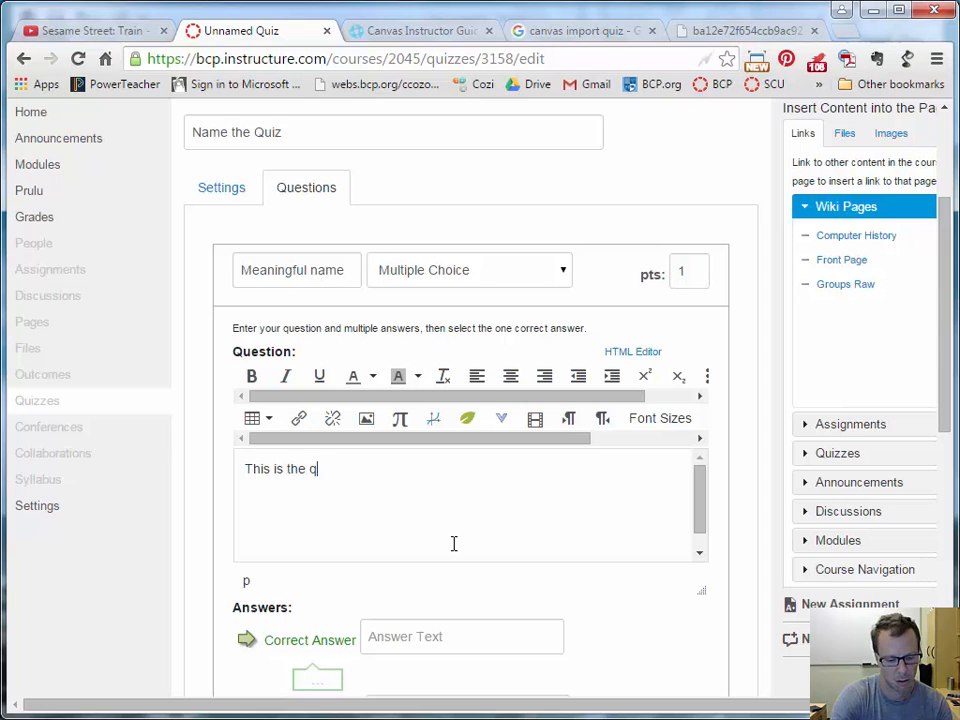
type("uestiojn")
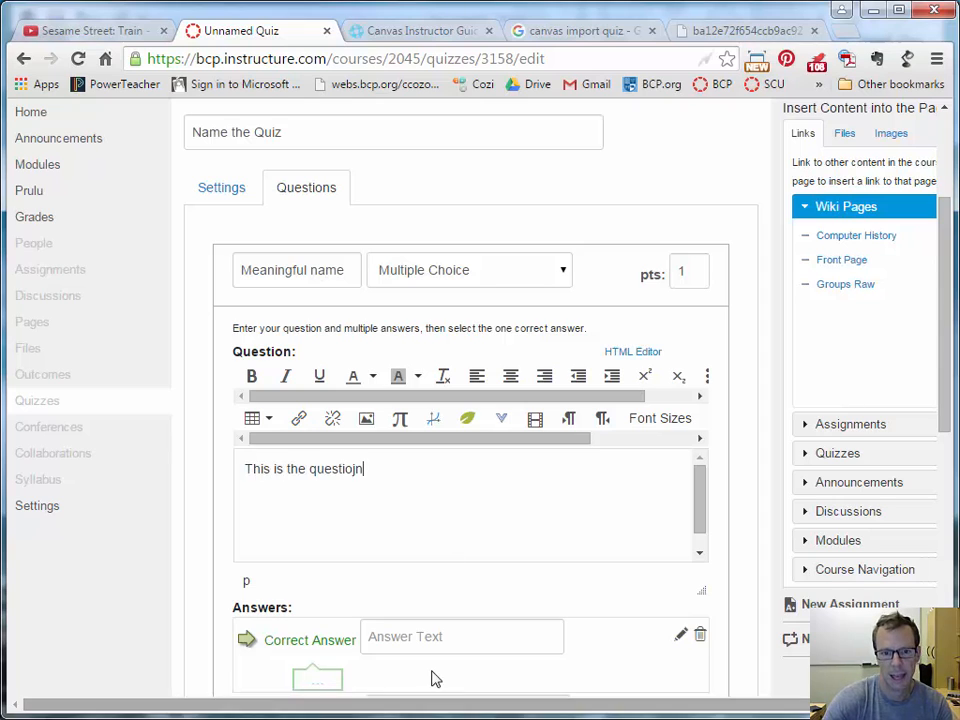
Enter a correct answer and a wrong answer, then save the 1-point question.
scroll(431, 677, "down", 2)
left_click(431, 483)
type("Answer")
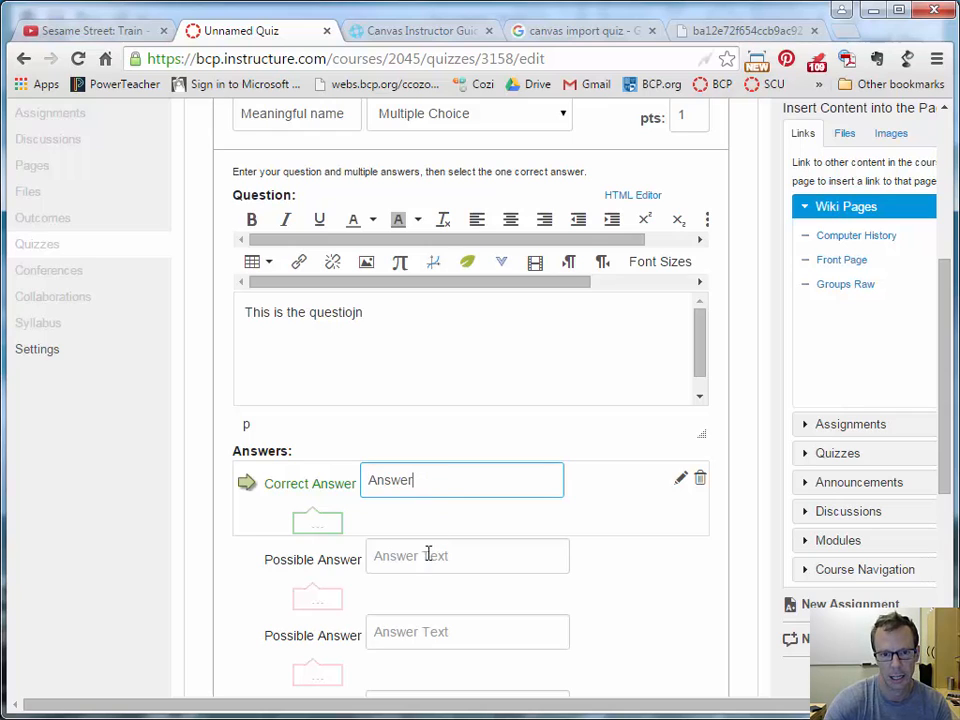
left_click(428, 556)
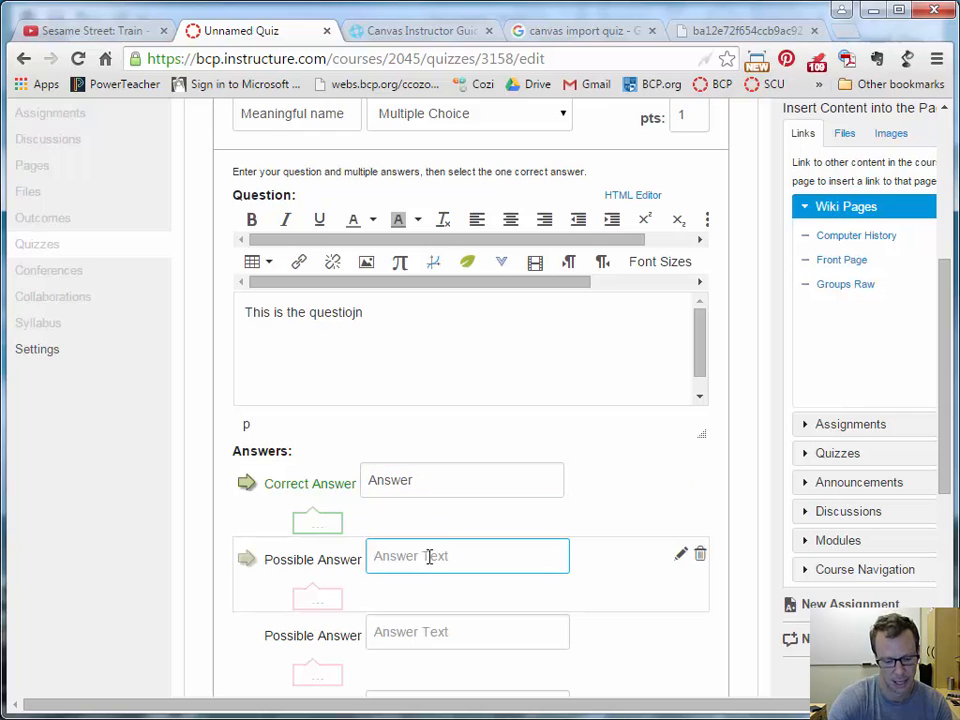
type("wrton")
key("BackSpace")
key("BackSpace")
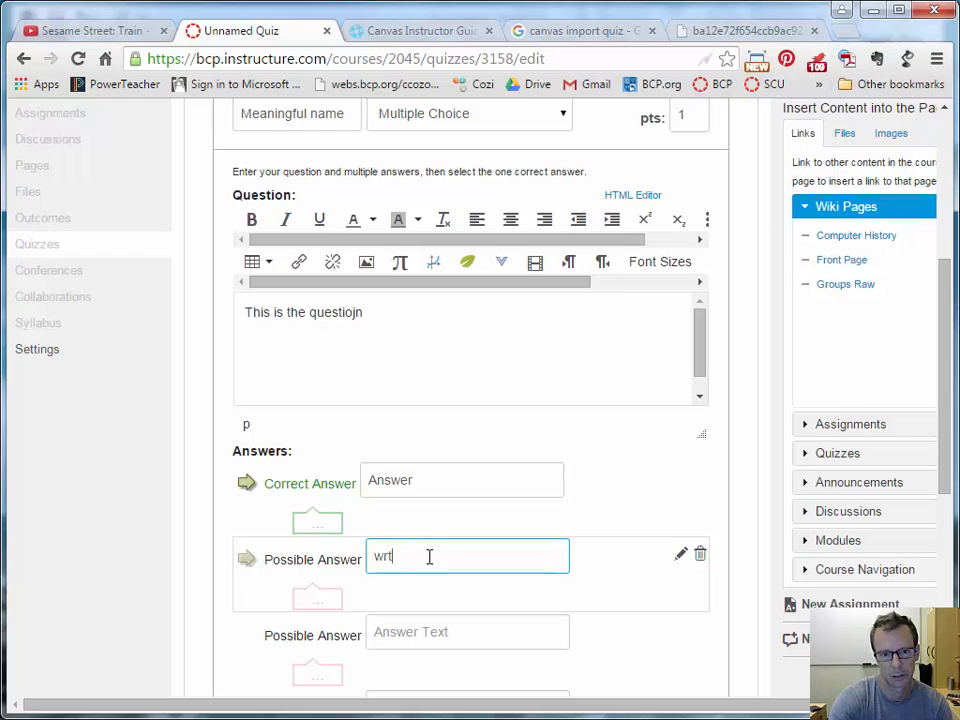
type("answer")
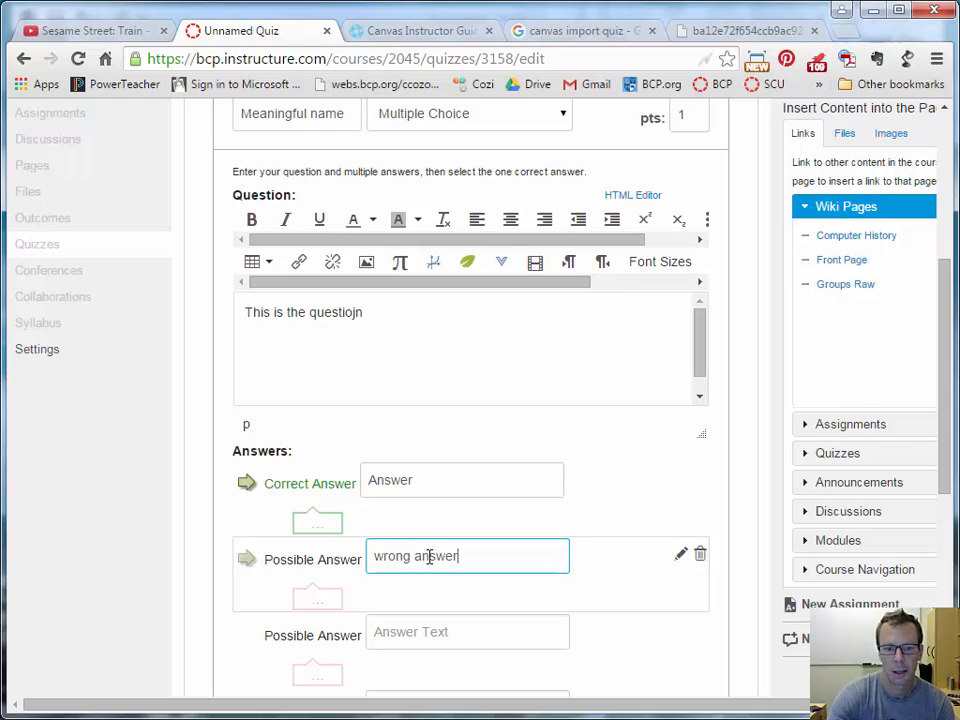
scroll(489, 544, "down", 5)
left_click(350, 622)
scroll(500, 580, "up", 3)
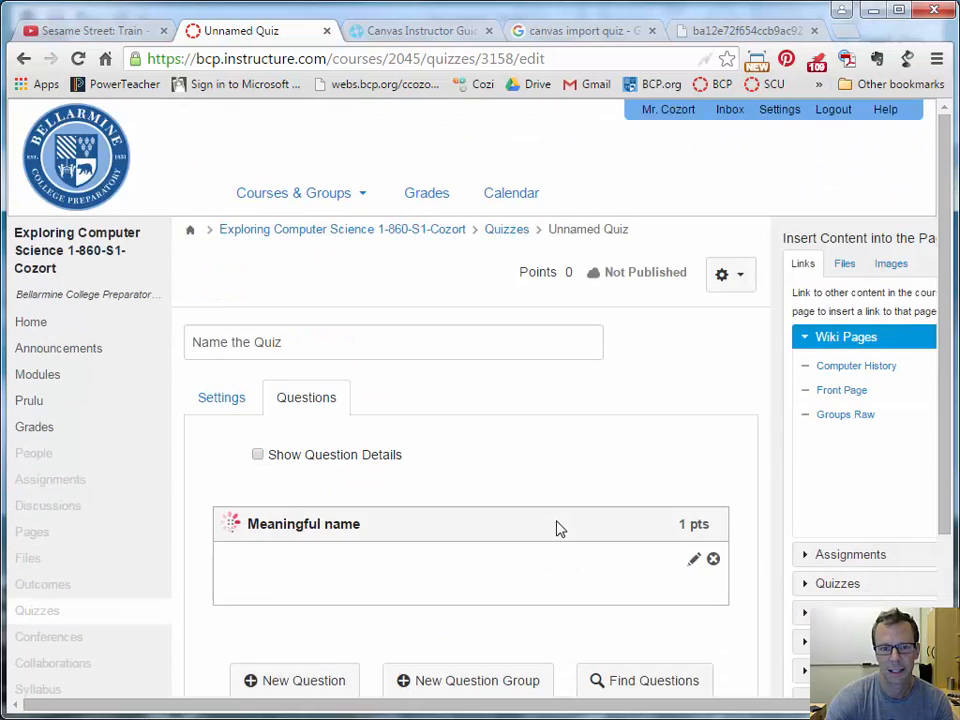
scroll(390, 514, "down", 3)
Start another new question with the text 'The question'.
left_click(298, 471)
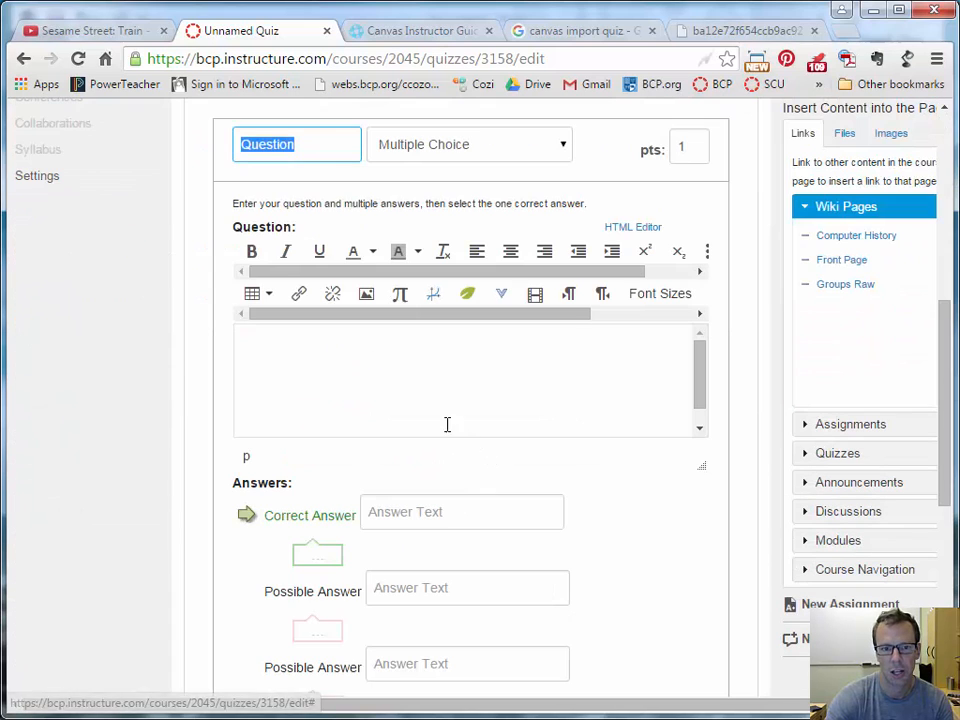
left_click(379, 398)
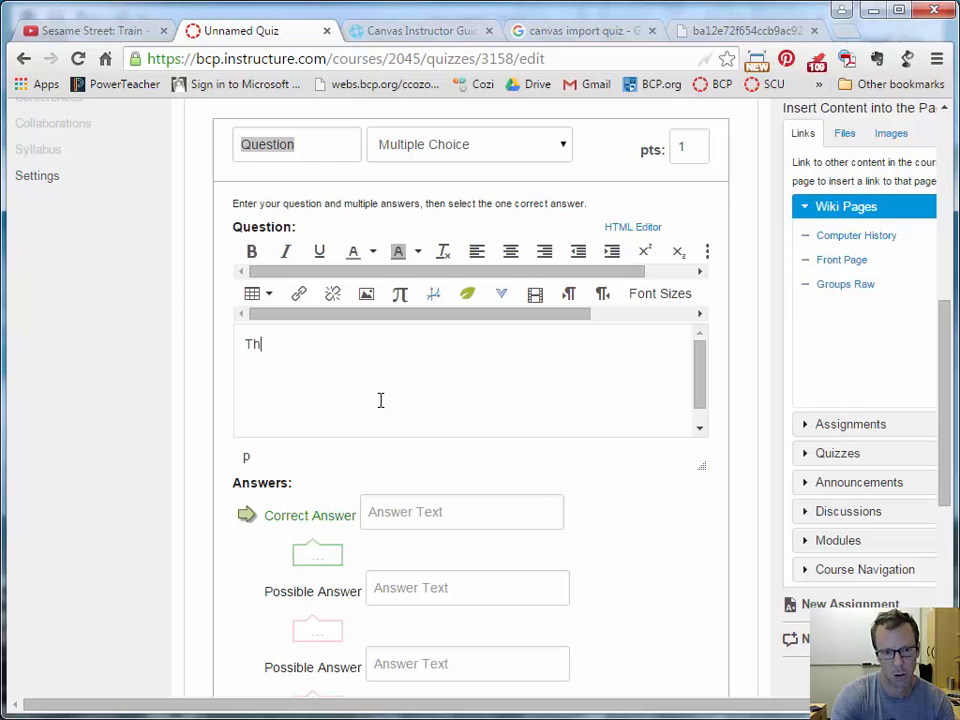
type("The quest")
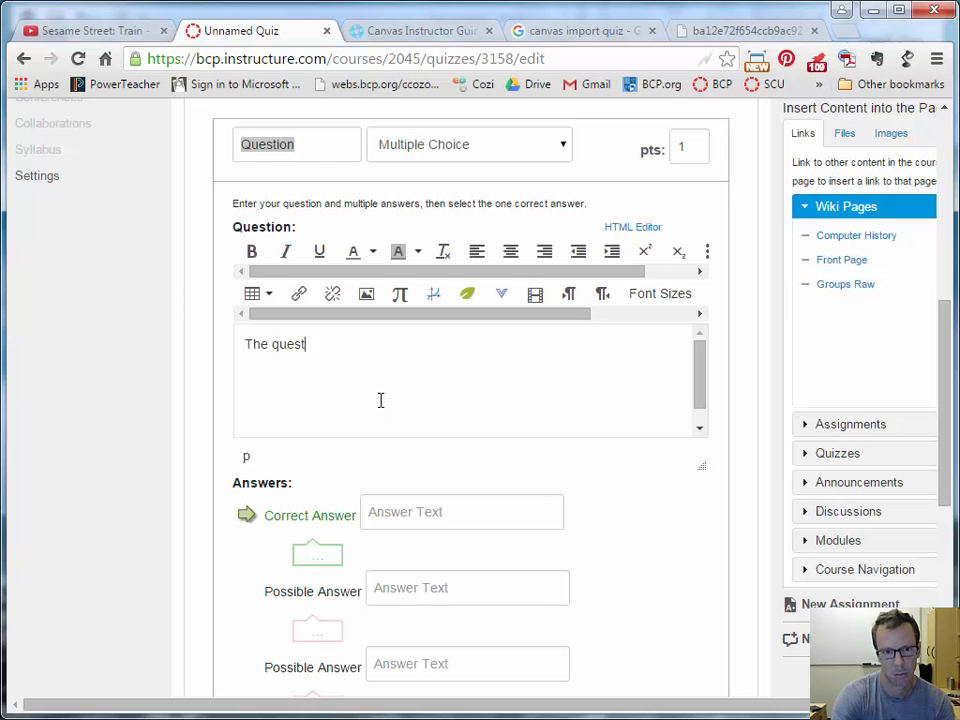
type("ion")
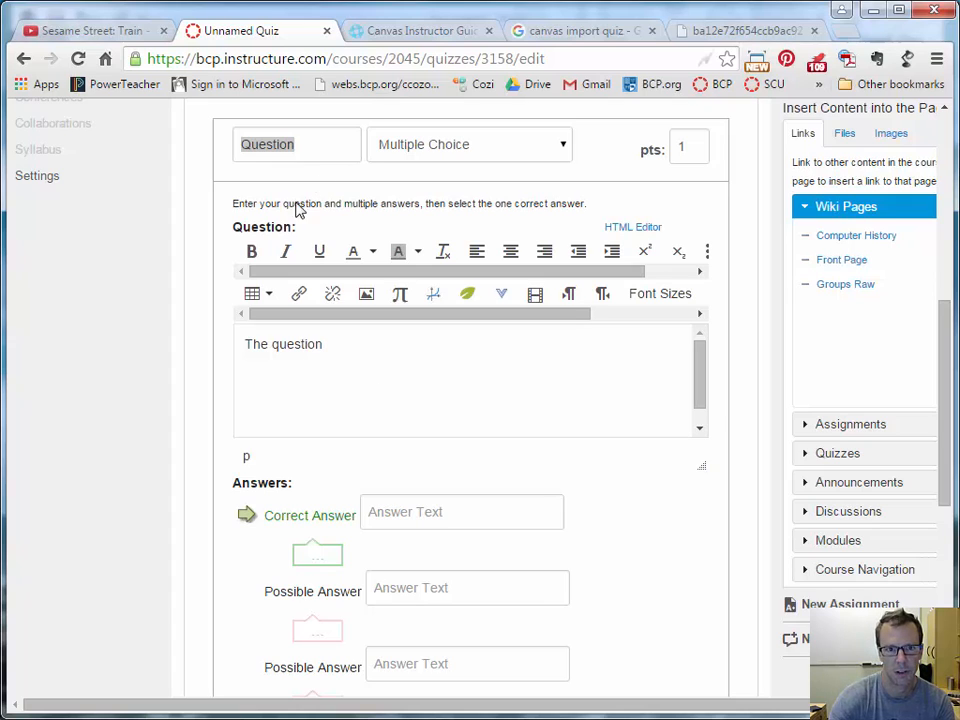
Title the question 'Label', with correct answer 'correct' and wrong answer 'wrong'.
left_click(329, 151)
type("Label")
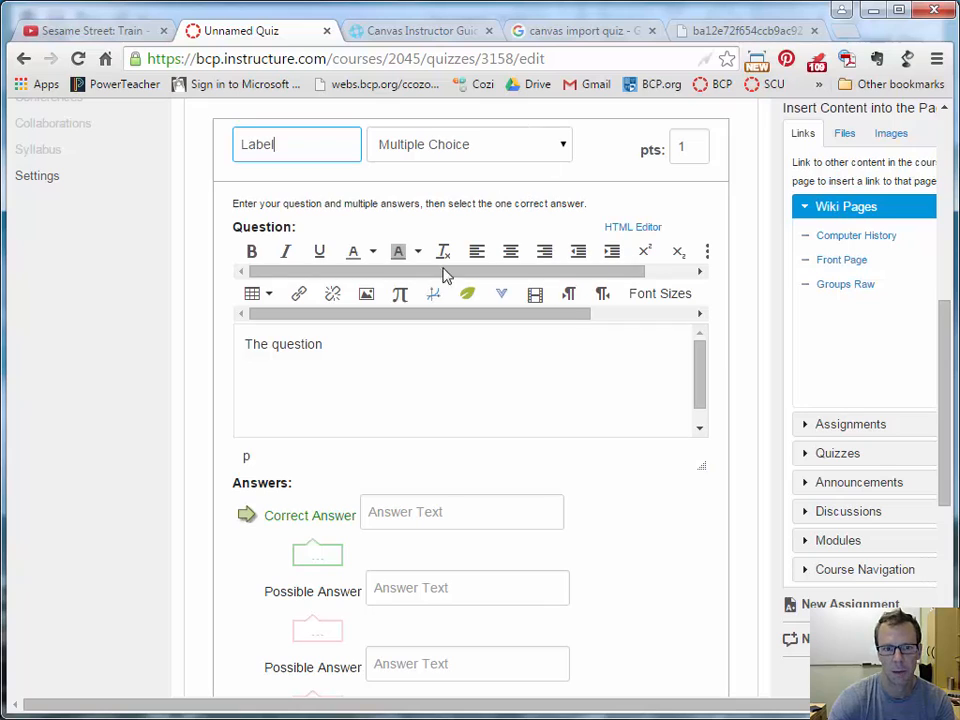
left_click(436, 498)
type("correct")
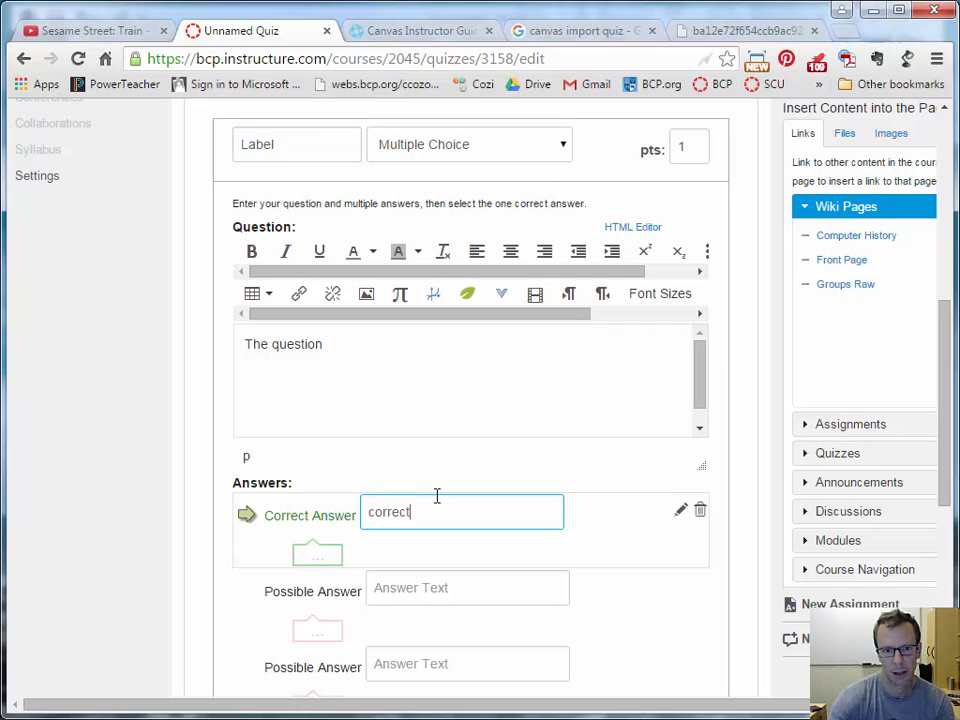
left_click(452, 589)
type("wrong")
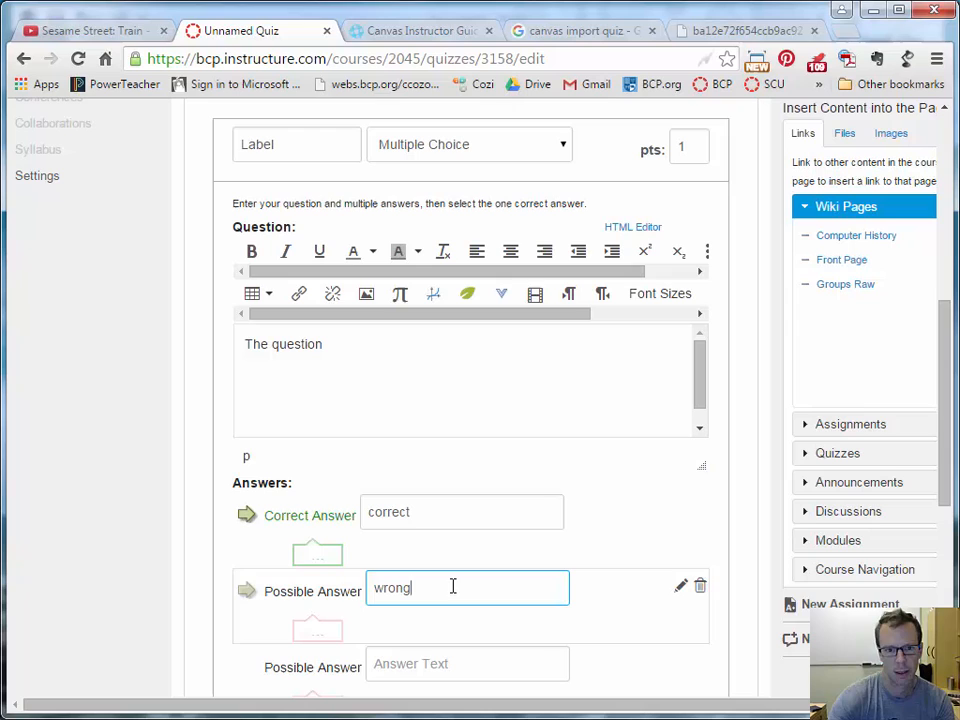
left_click(317, 553)
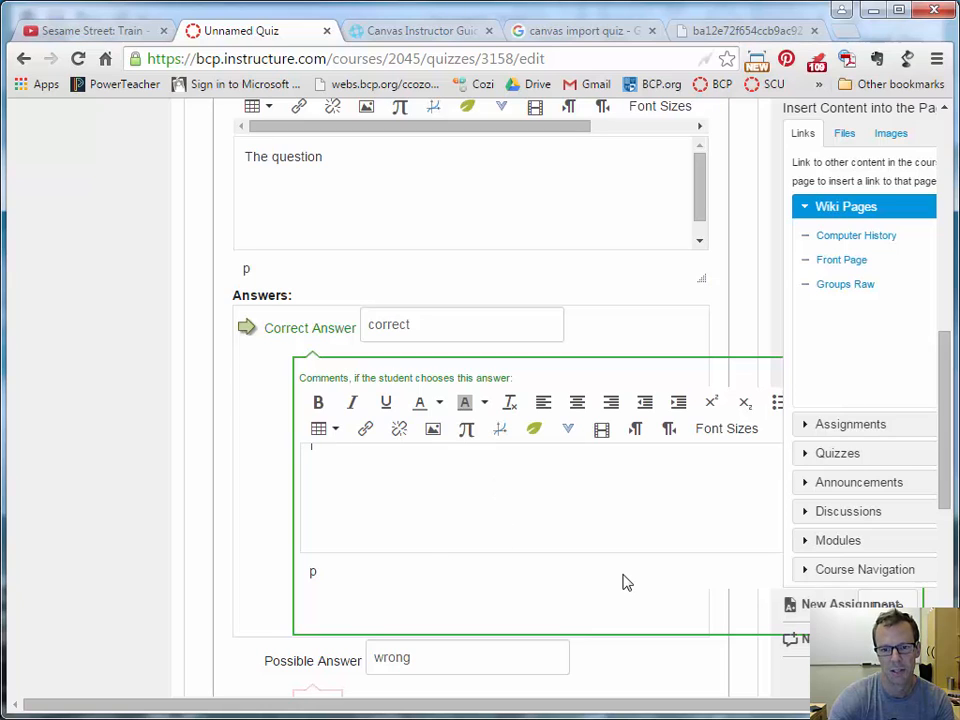
scroll(443, 578, "down", 2)
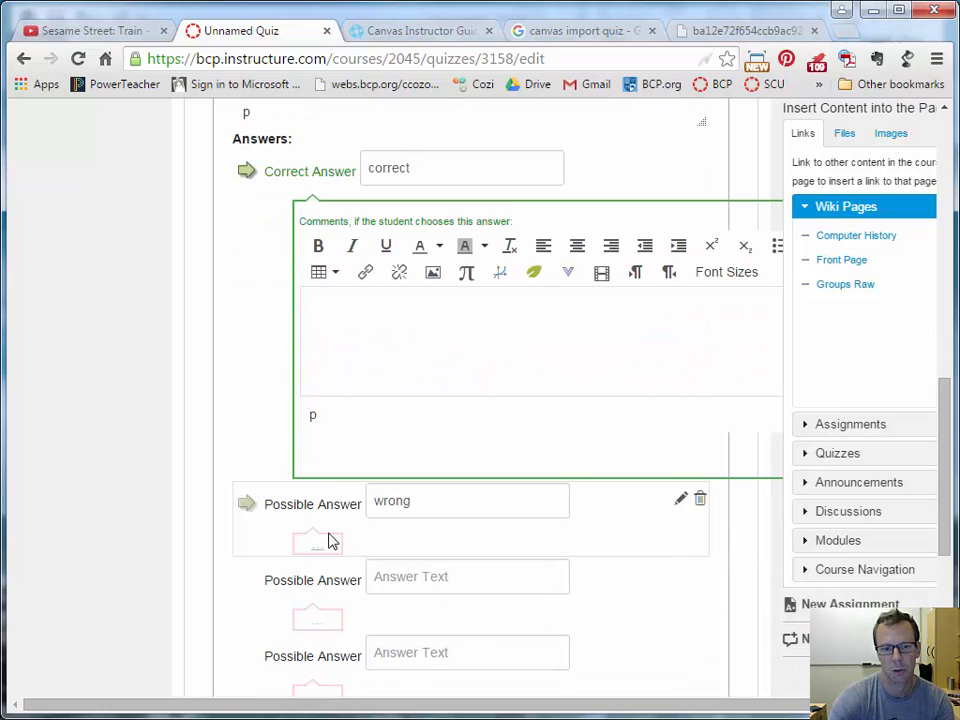
left_click(335, 551)
scroll(619, 572, "down", 3)
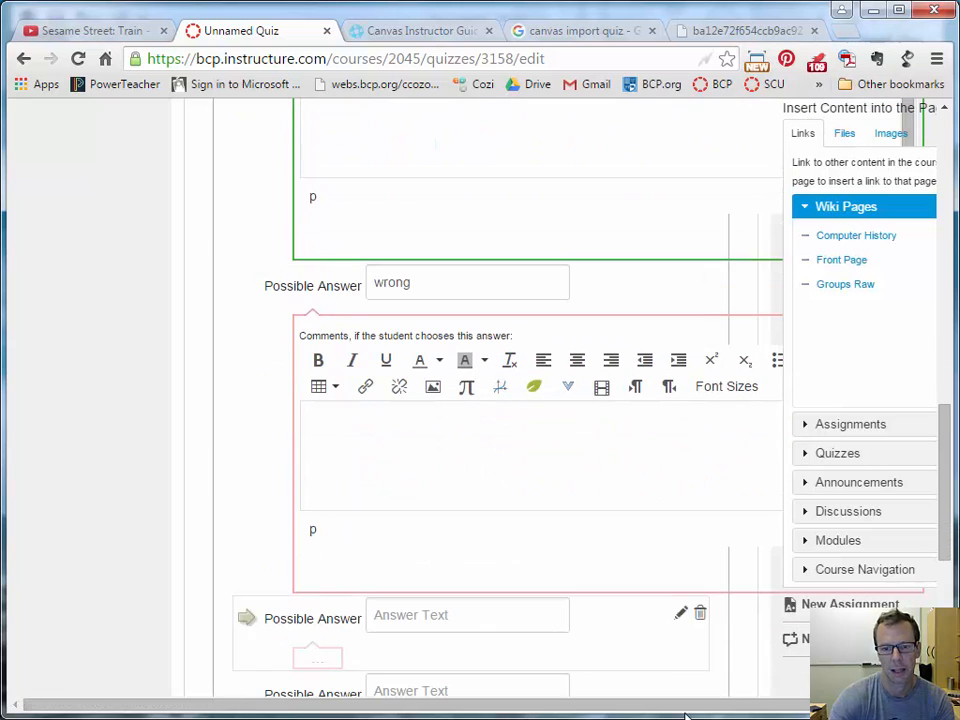
left_click_drag(658, 707, 812, 706)
left_click(780, 570)
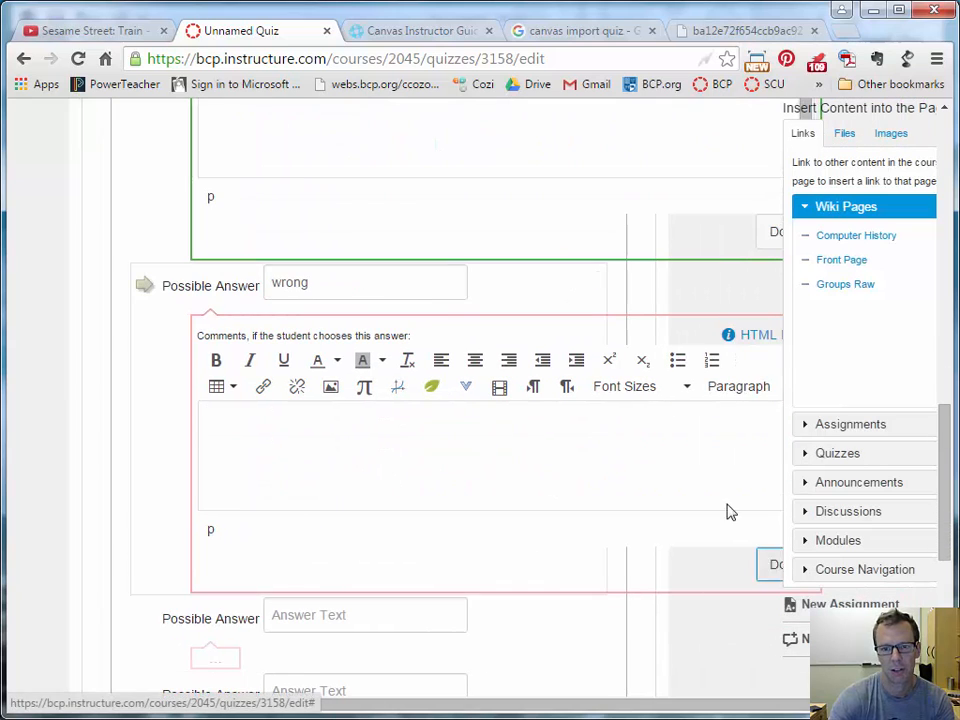
scroll(719, 478, "up", 2)
left_click(765, 390)
scroll(392, 508, "up", 2)
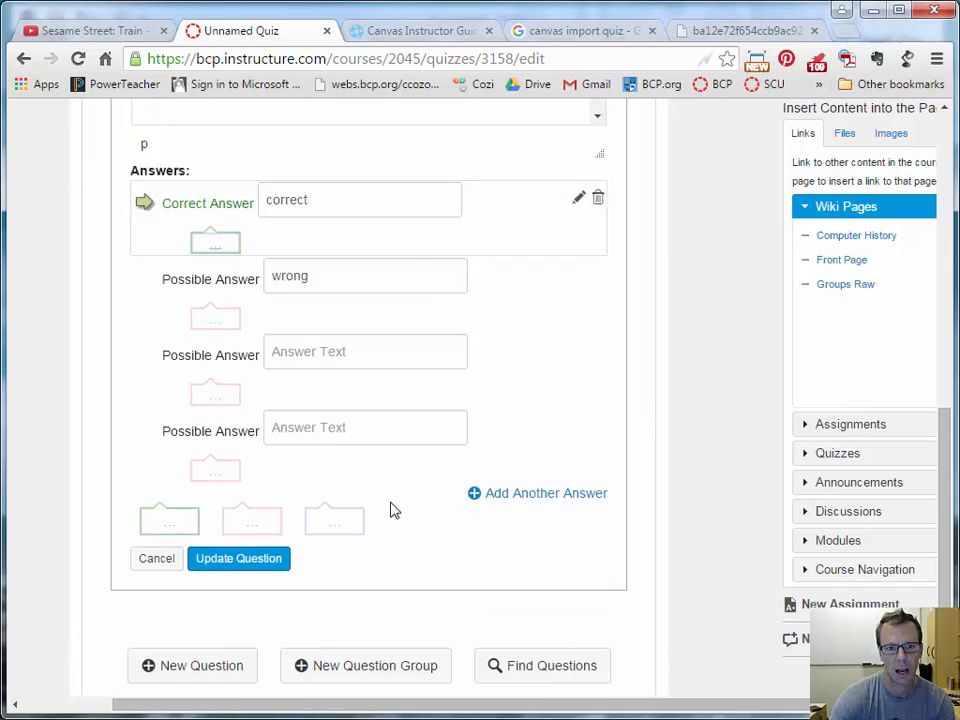
scroll(446, 476, "down", 3)
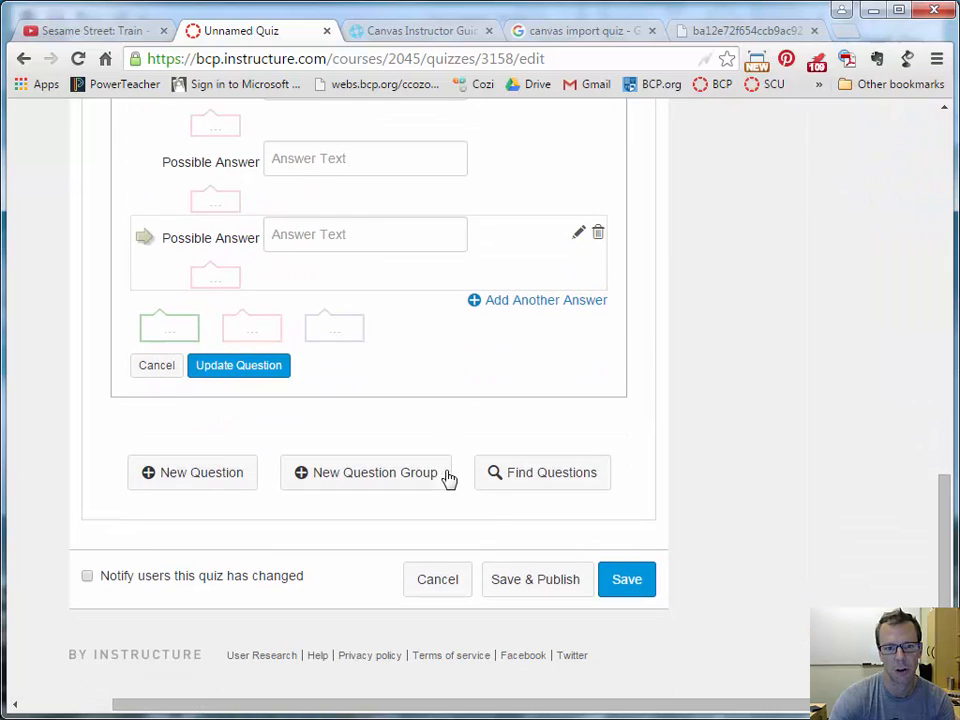
Save 'Name the Quiz' and review its overview as an unpublished 1-point Graded Quiz.
left_click(626, 579)
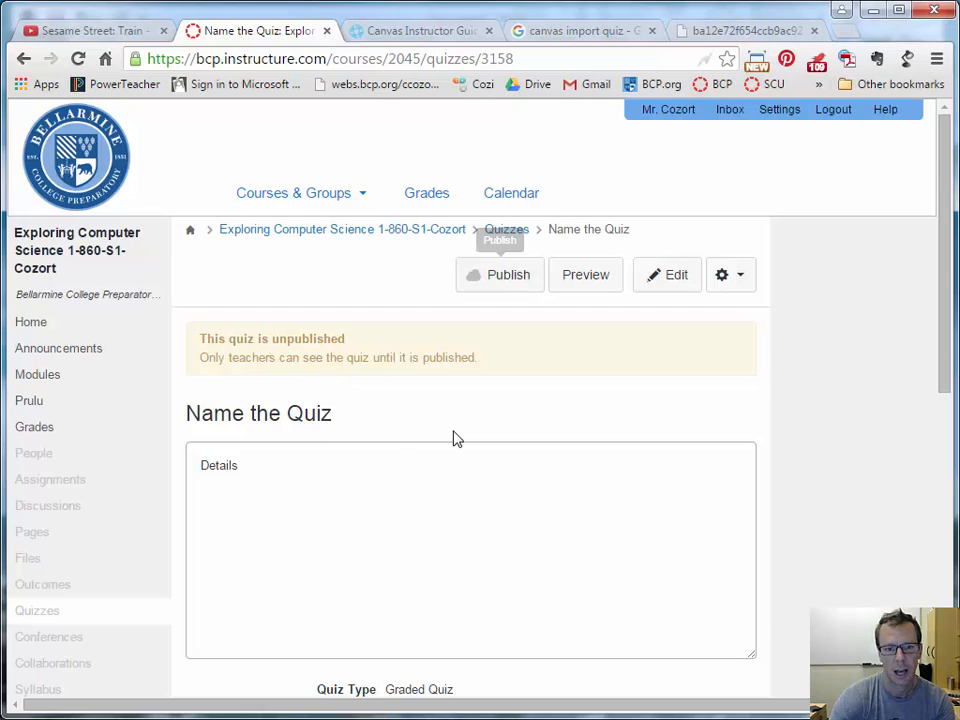
scroll(452, 439, "down", 2)
scroll(548, 340, "up", 2)
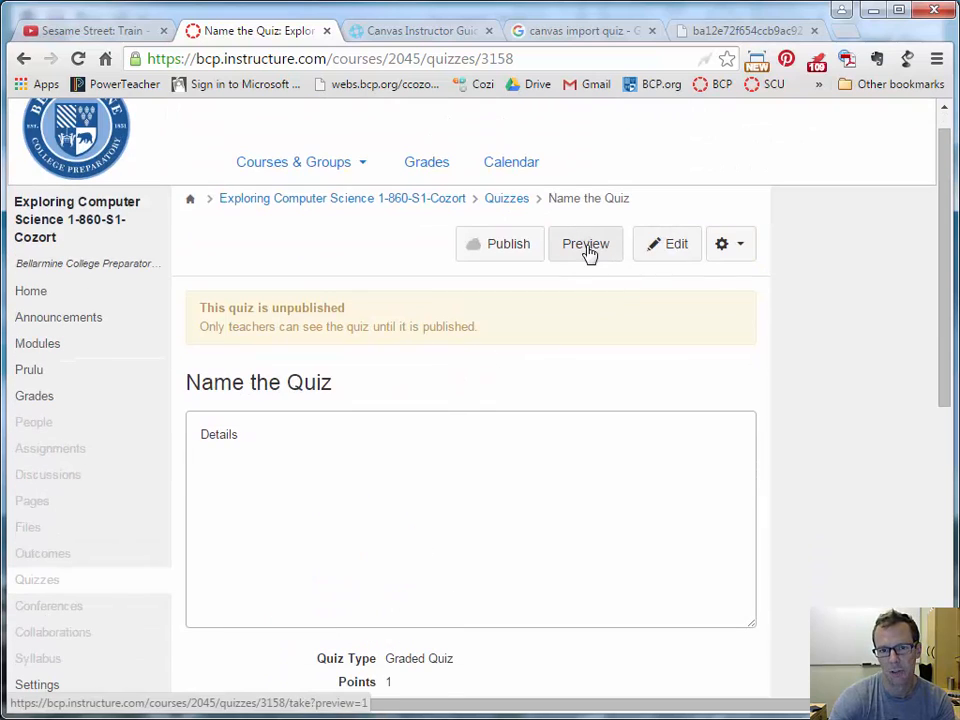
Reopen the quiz for editing and show its list of questions.
left_click(663, 247)
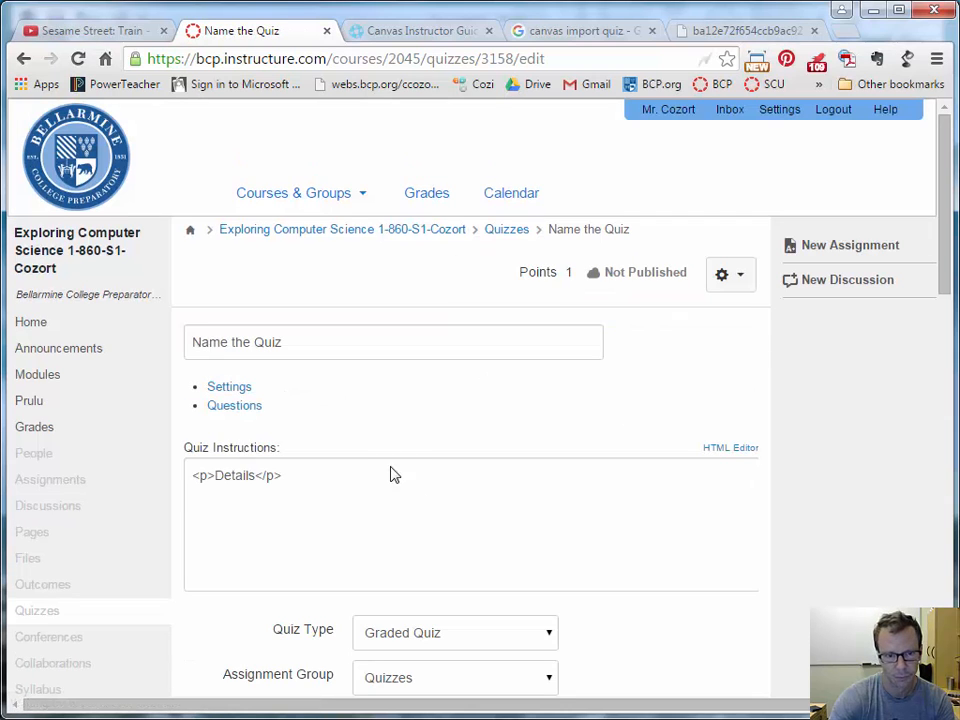
scroll(413, 482, "down", 5)
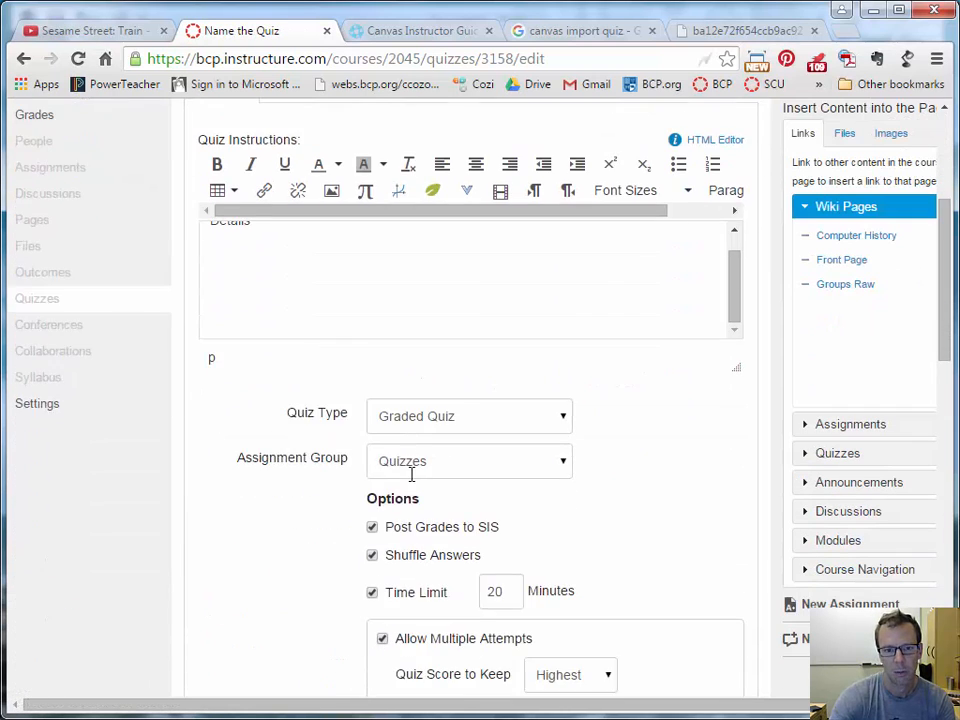
scroll(413, 478, "up", 2)
scroll(415, 470, "up", 2)
left_click(300, 242)
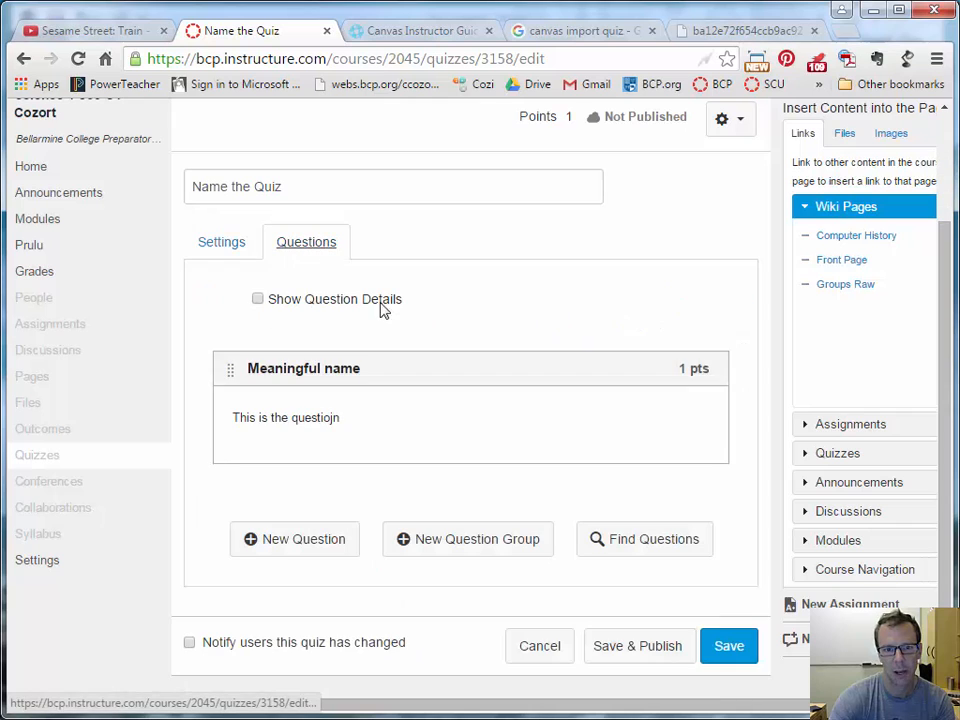
Search the question banks, open the HTML bank and tick the <a href="#"> question.
scroll(600, 482, "down", 1)
left_click(634, 480)
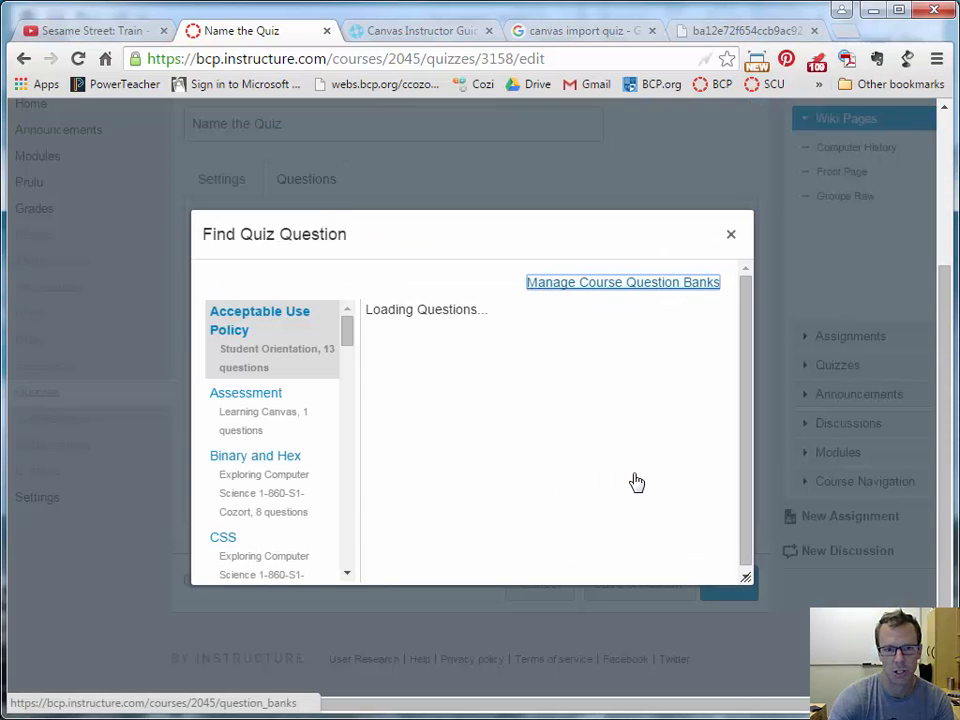
left_click_drag(347, 332, 340, 455)
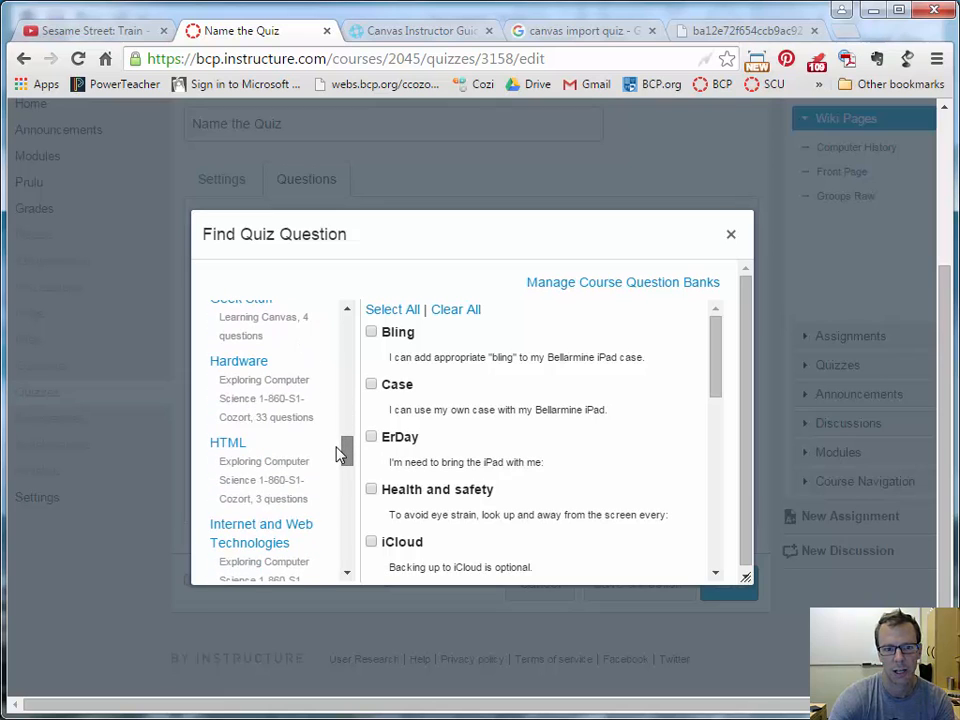
left_click(228, 446)
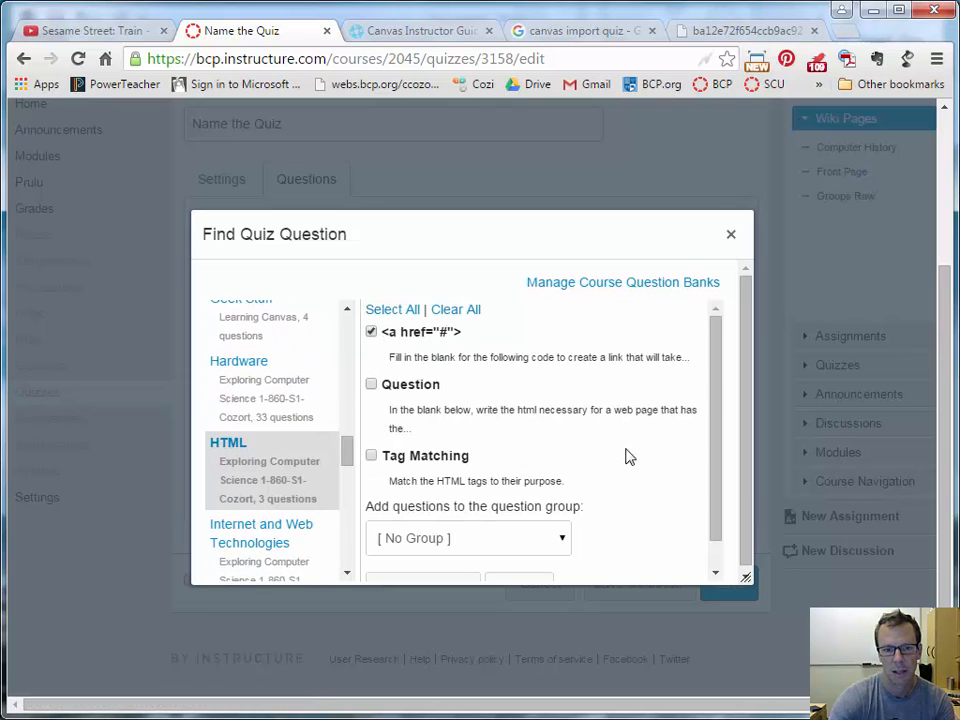
left_click_drag(715, 407, 720, 491)
Add the ticked <a href="#"> question and drag it above Meaningful name.
left_click(407, 561)
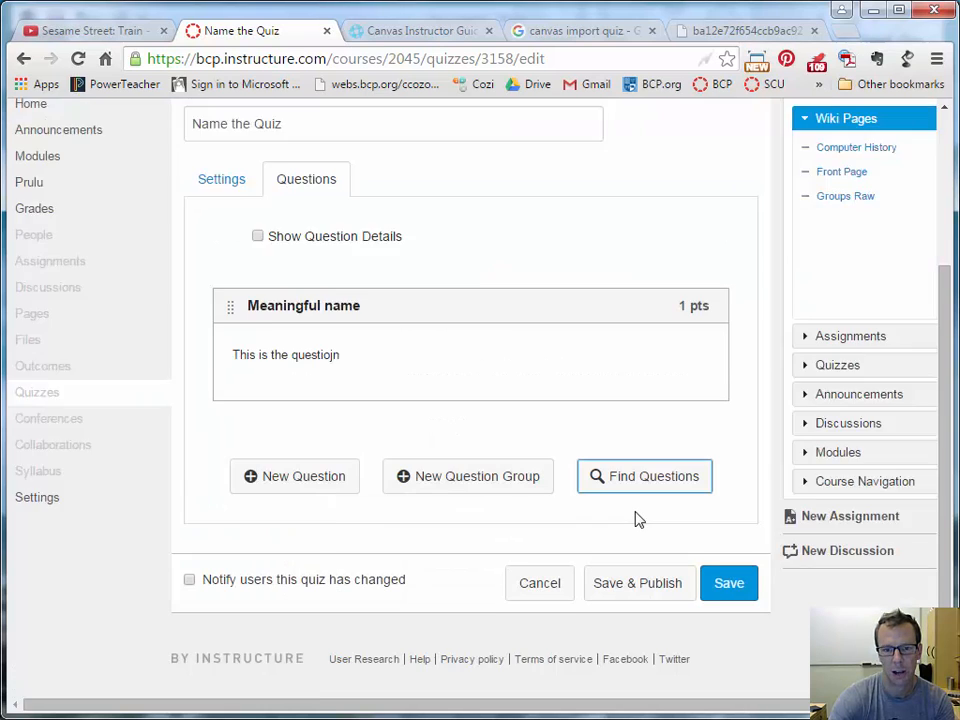
scroll(600, 470, "down", 2)
scroll(300, 318, "up", 2)
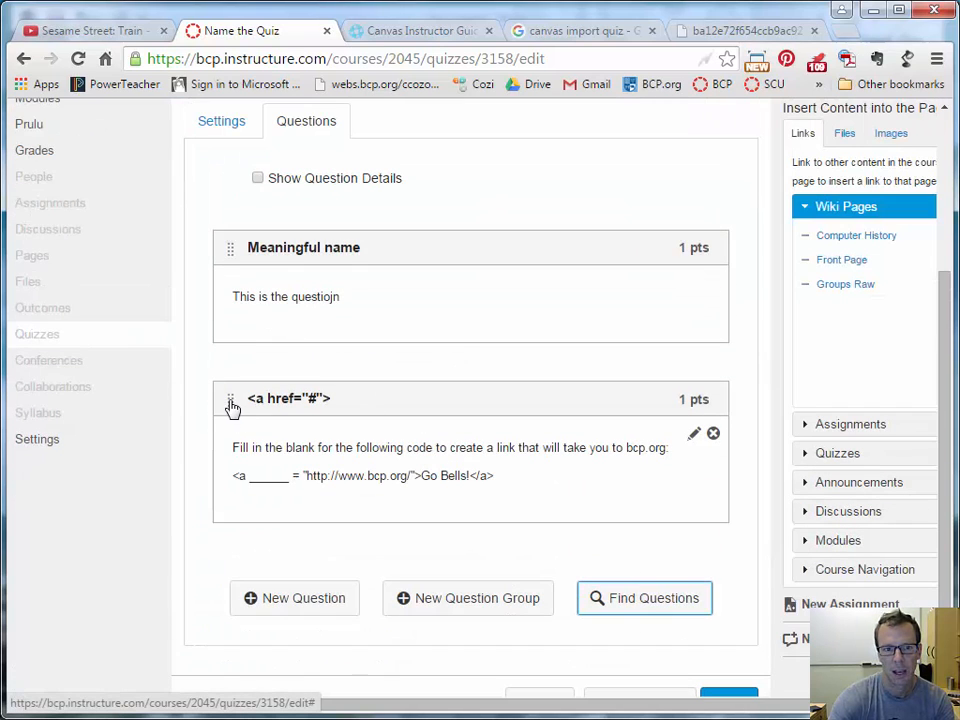
left_click_drag(230, 402, 232, 262)
Scroll the quiz's question list and search the question banks again.
scroll(446, 386, "up", 2)
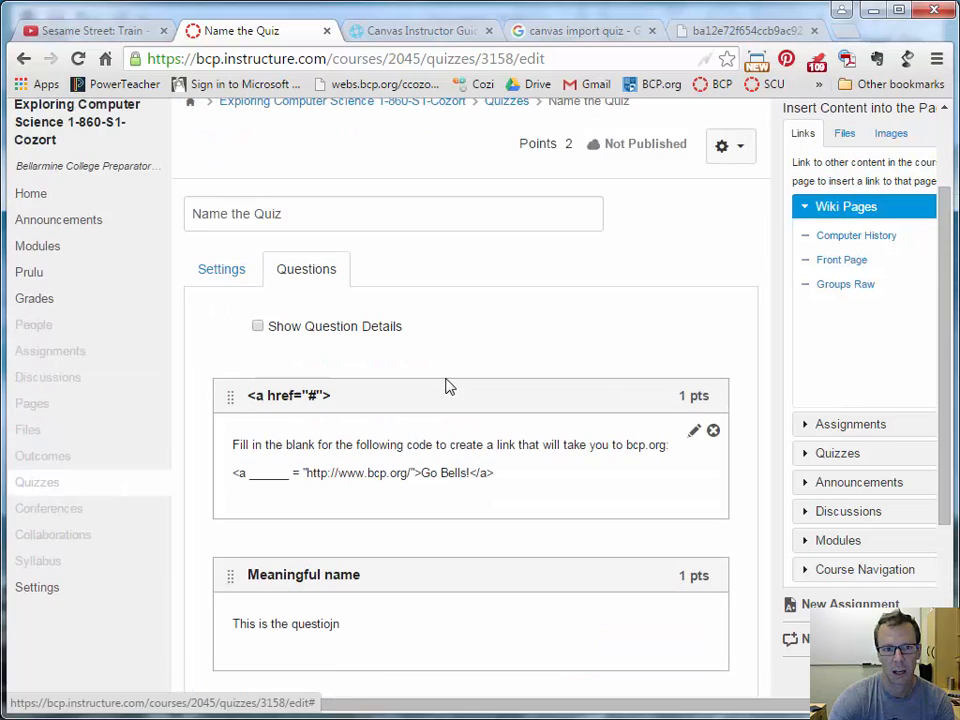
scroll(446, 386, "down", 5)
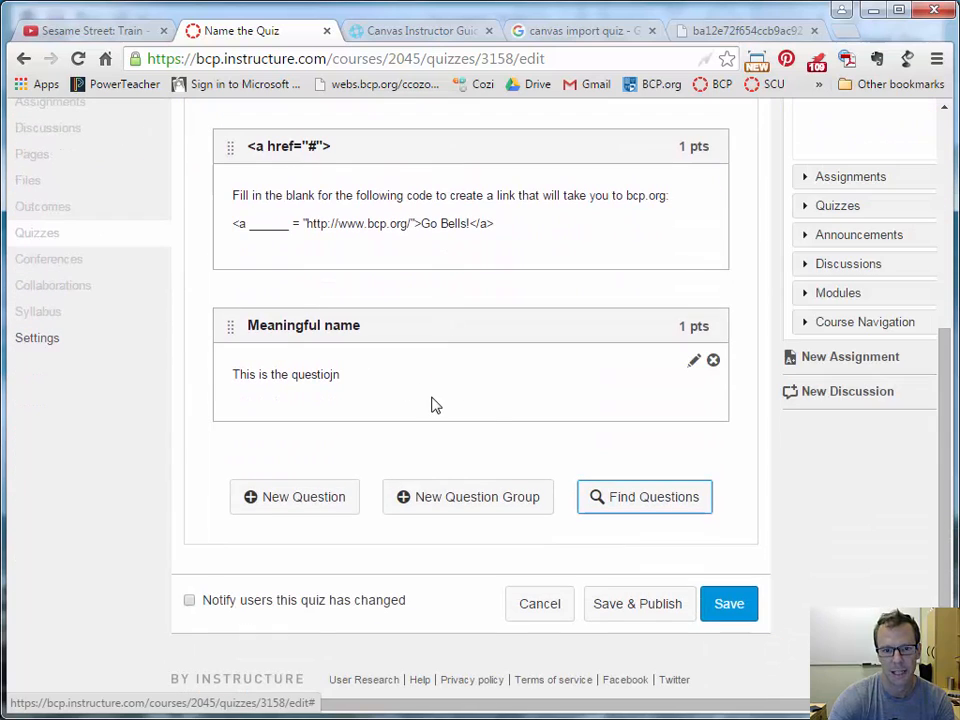
scroll(490, 422, "up", 5)
scroll(620, 500, "down", 3)
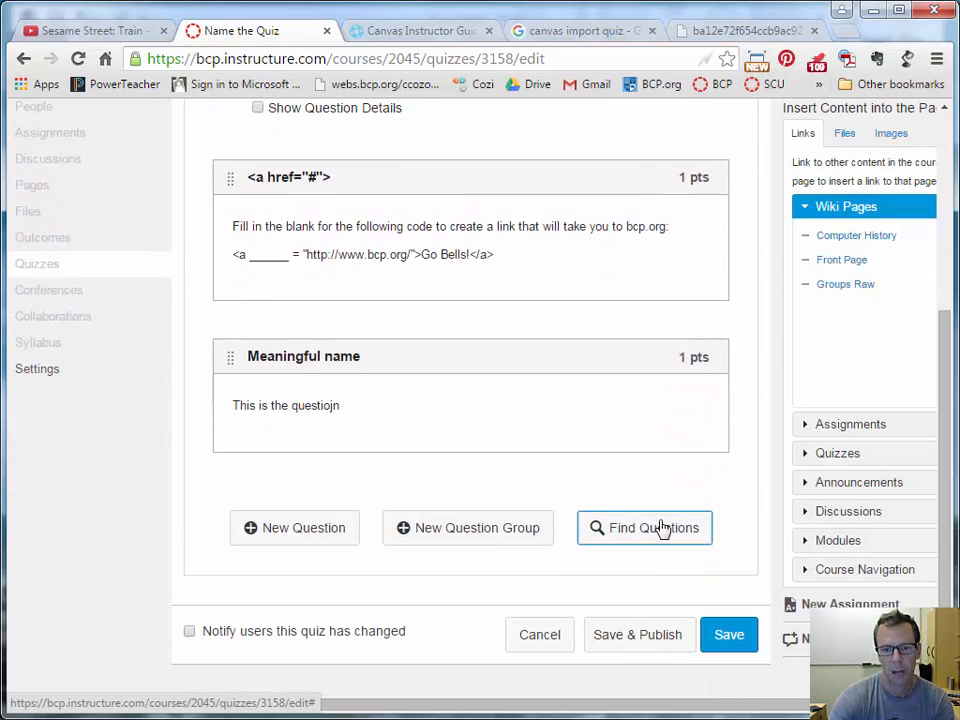
left_click(662, 527)
Open the Binary and Hex bank from the course question banks, scroll its questions, then go to Quizzes.
left_click(591, 283)
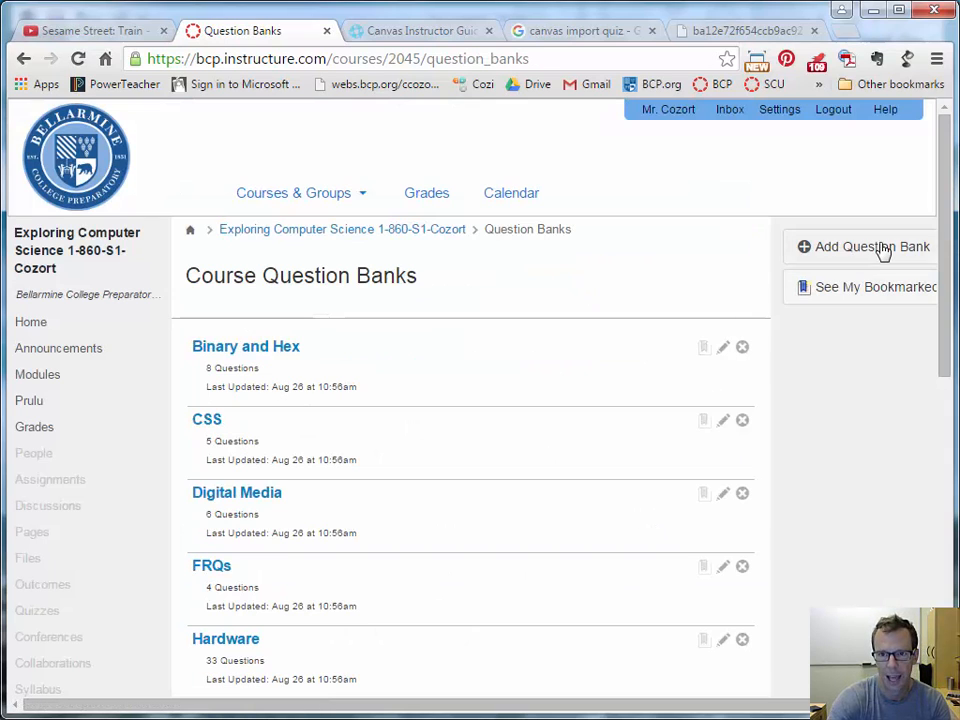
left_click(268, 348)
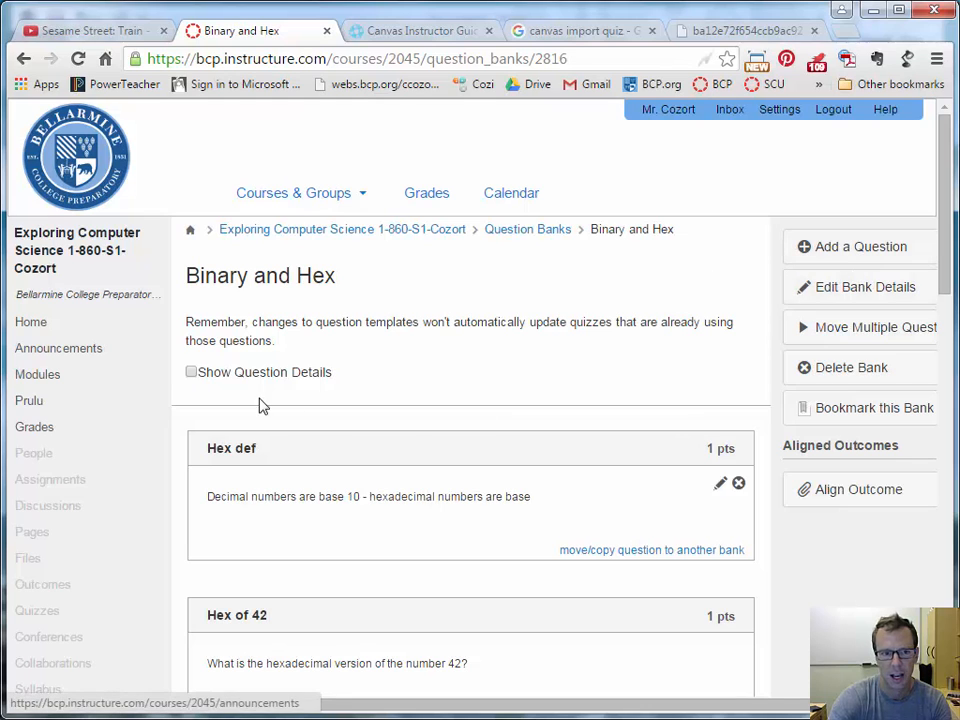
scroll(410, 420, "down", 3)
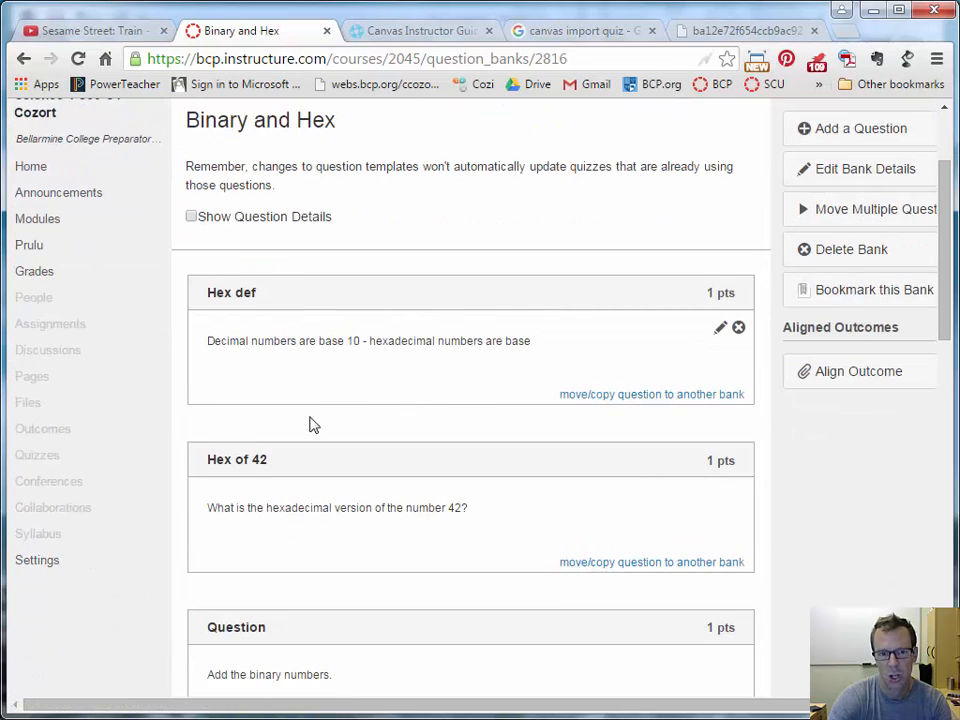
scroll(310, 425, "down", 3)
scroll(310, 425, "up", 6)
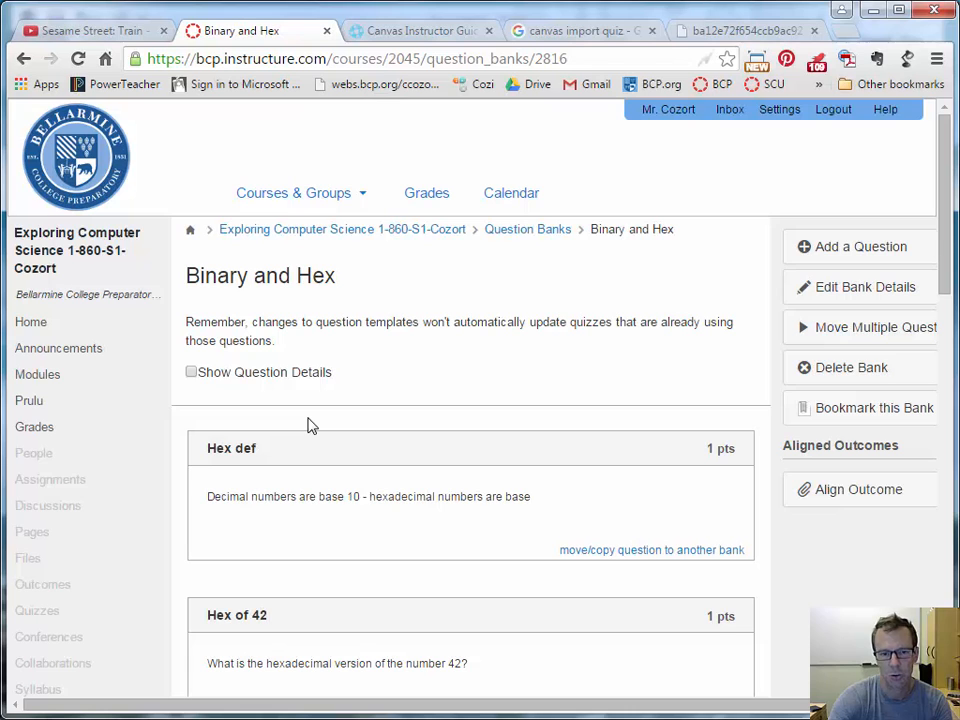
scroll(310, 425, "down", 4)
scroll(310, 425, "up", 4)
scroll(310, 425, "down", 3)
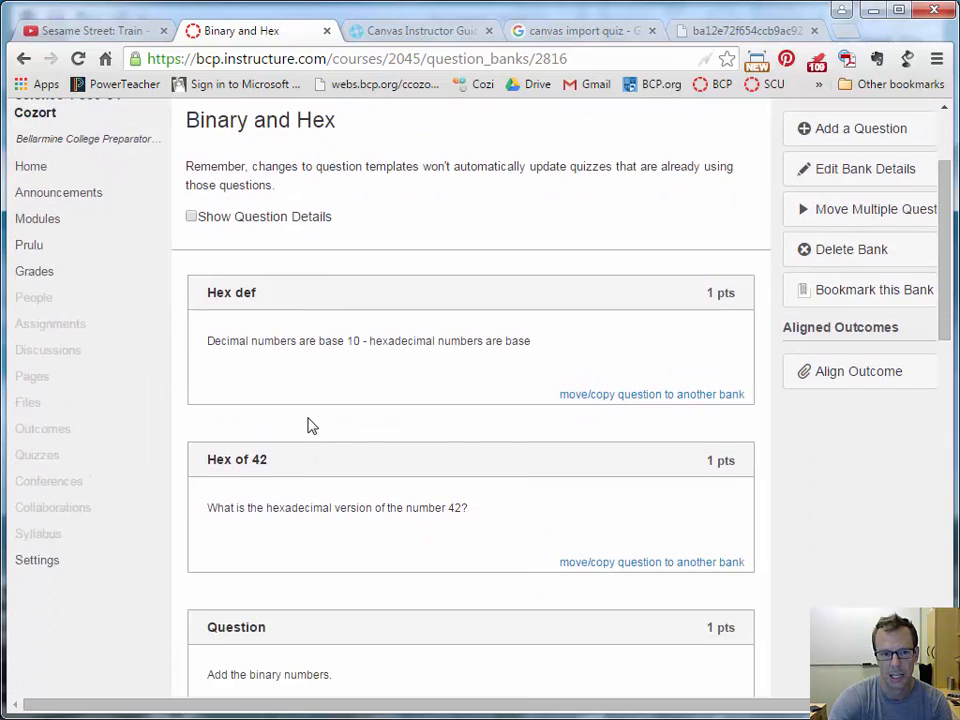
scroll(310, 425, "down", 2)
scroll(310, 425, "up", 5)
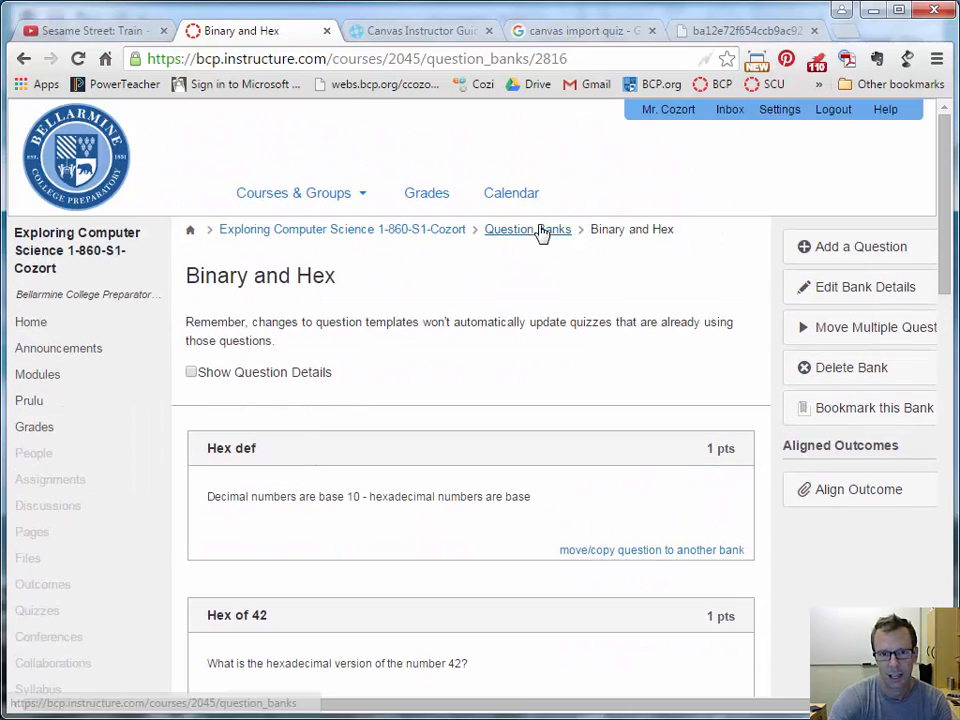
left_click(38, 612)
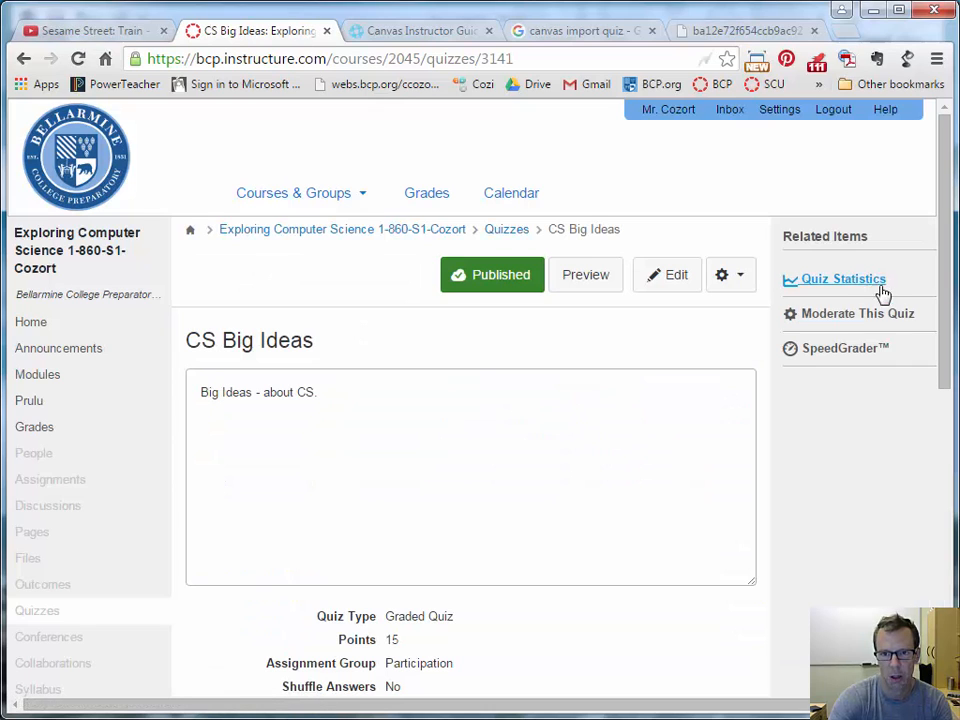
Open the CS Big Ideas quiz statistics and scroll through the results breakdown.
left_click(849, 285)
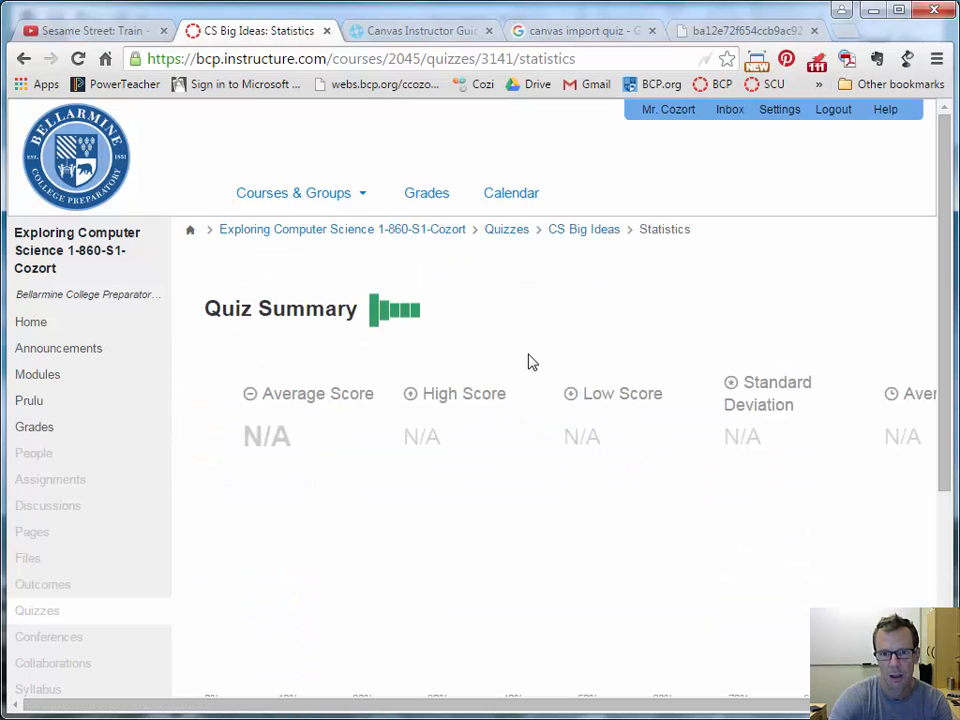
scroll(525, 418, "down", 3)
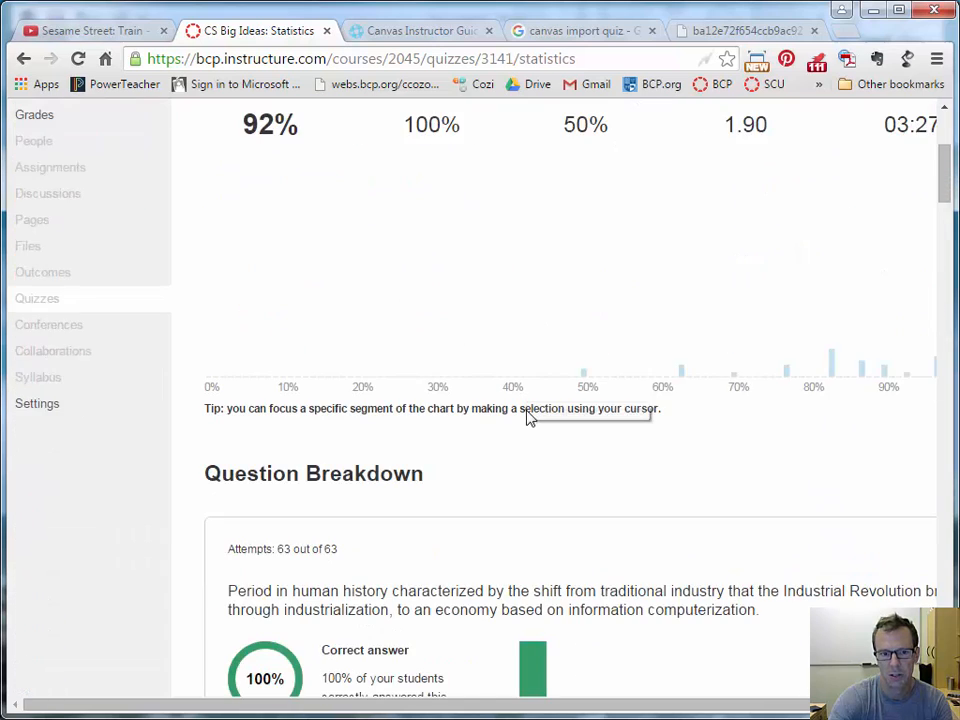
scroll(529, 418, "down", 8)
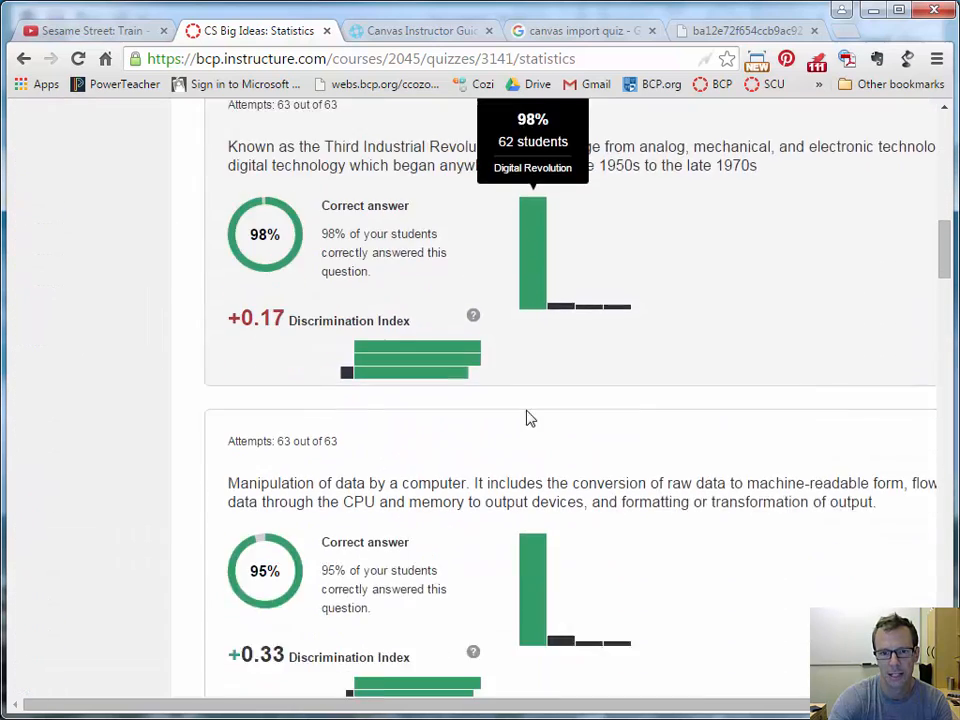
scroll(529, 418, "down", 4)
left_click_drag(948, 316, 895, 440)
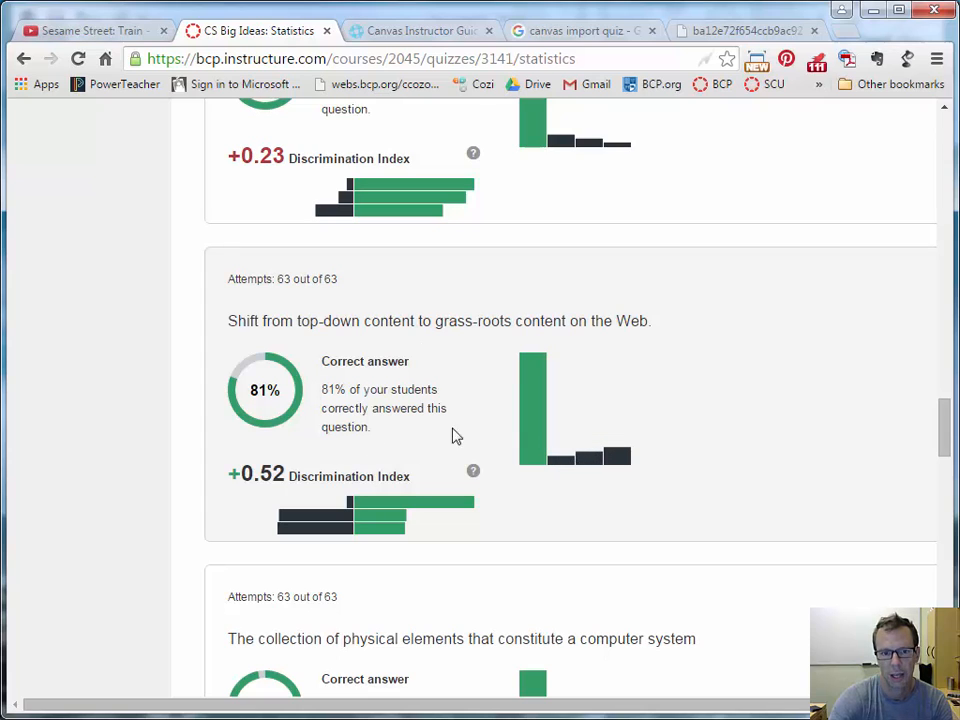
left_click_drag(758, 706, 850, 706)
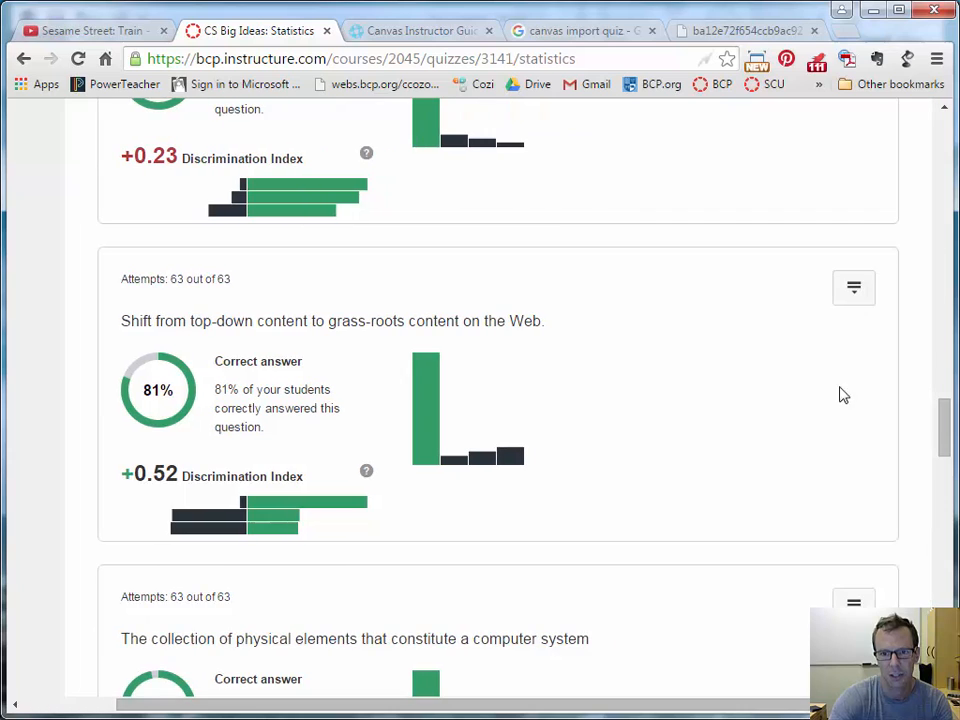
Expand the grass-roots web question's answer breakdown, then return to the CS Big Ideas overview.
left_click(852, 286)
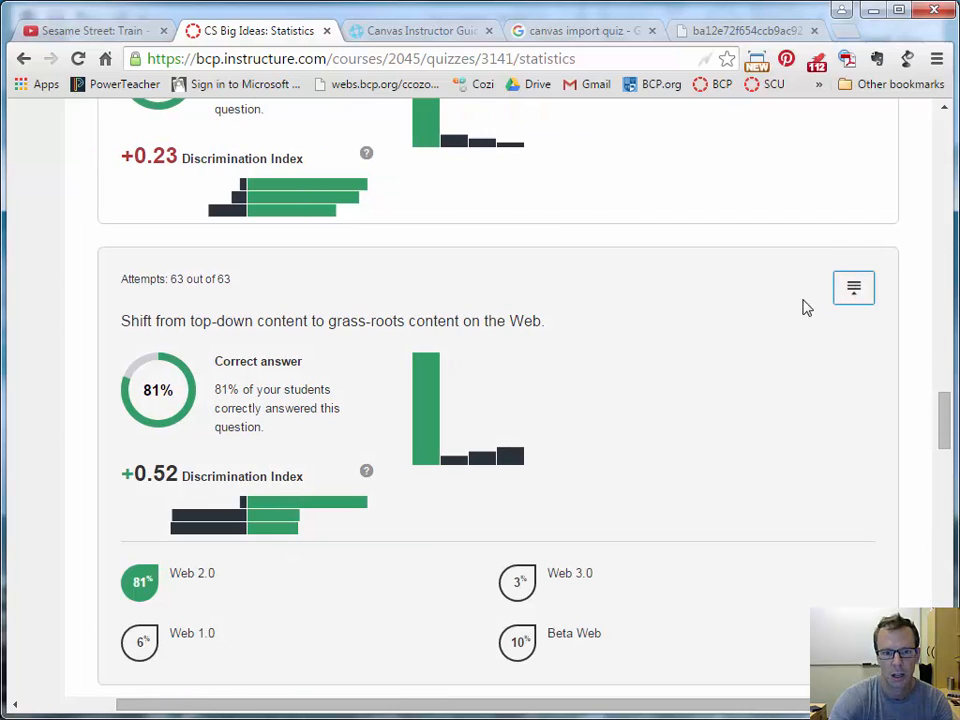
scroll(261, 366, "down", 1)
scroll(925, 415, "up", 2)
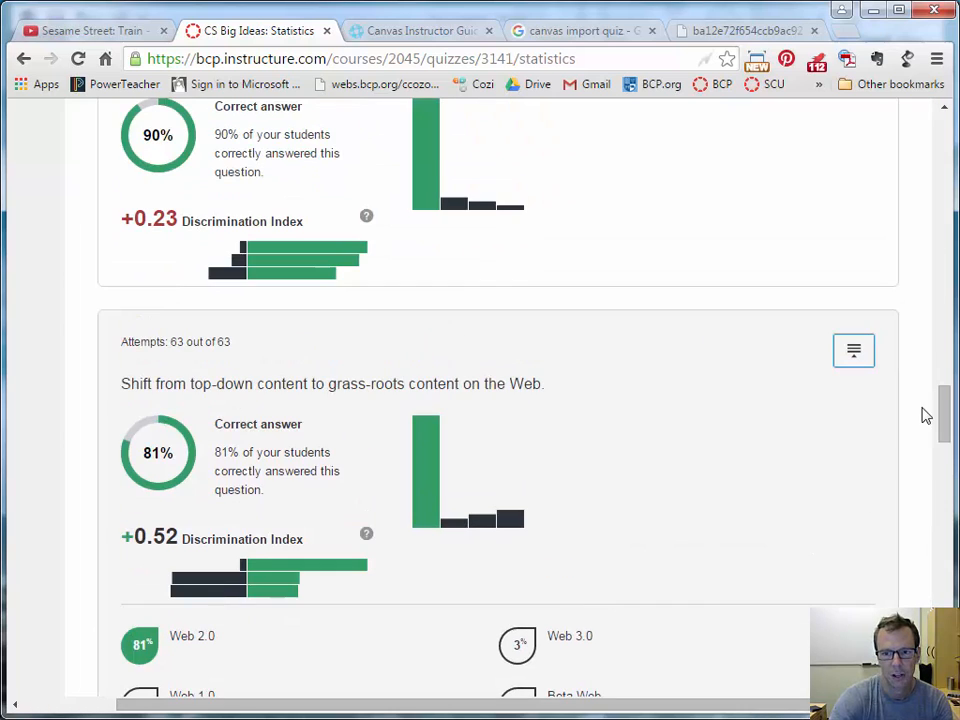
left_click_drag(950, 405, 936, 128)
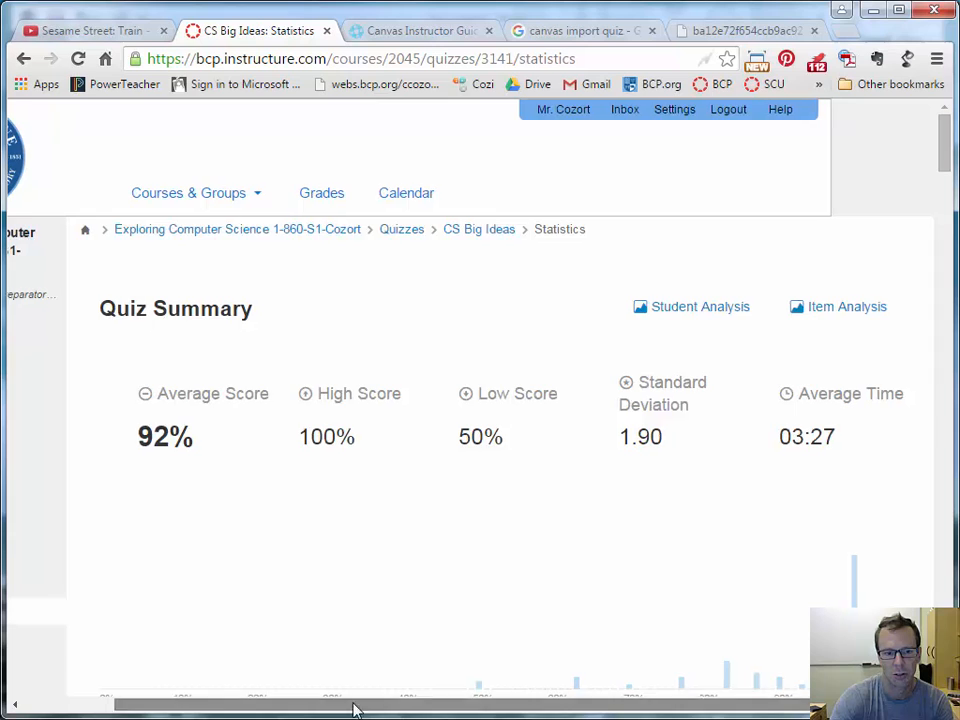
left_click_drag(354, 707, 250, 707)
left_click(40, 613)
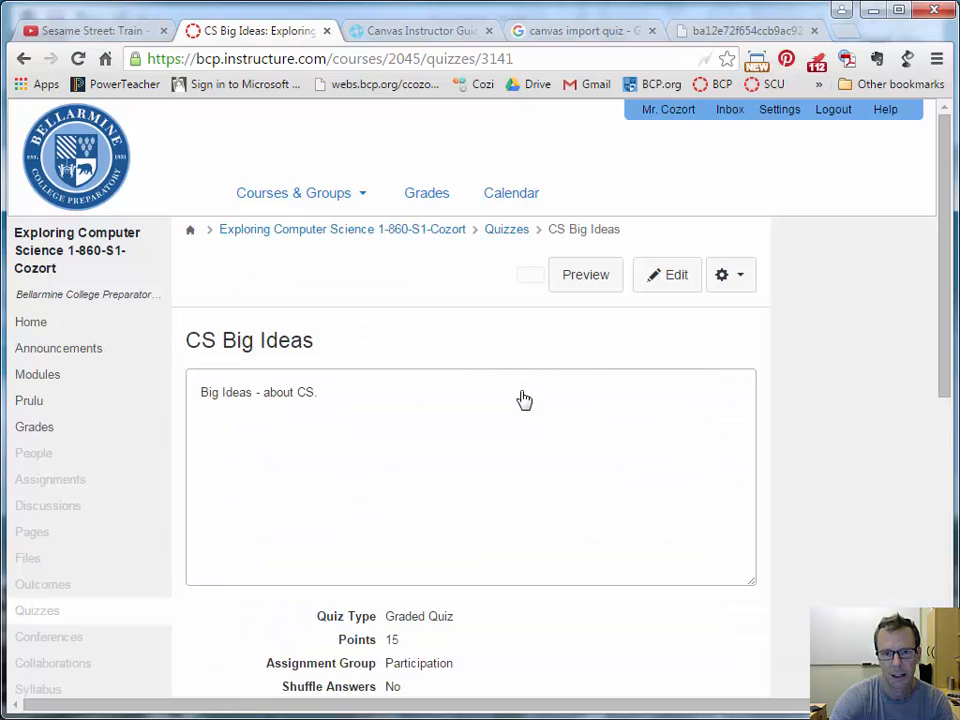
Open the CS Big Ideas submissions in SpeedGrader and view the next student's submission.
left_click(845, 350)
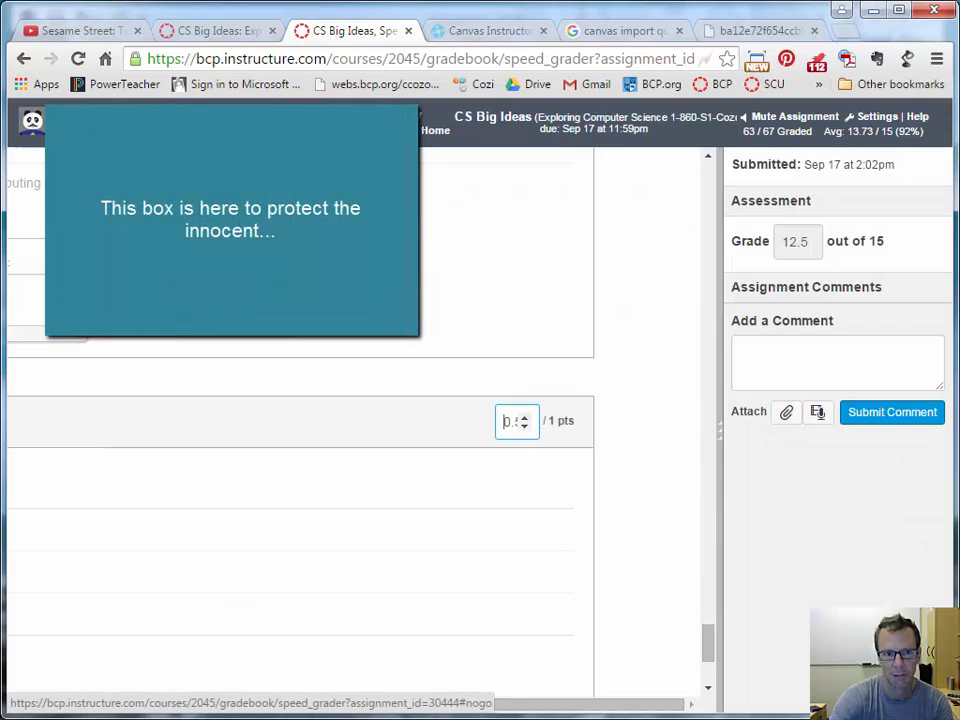
left_click(398, 121)
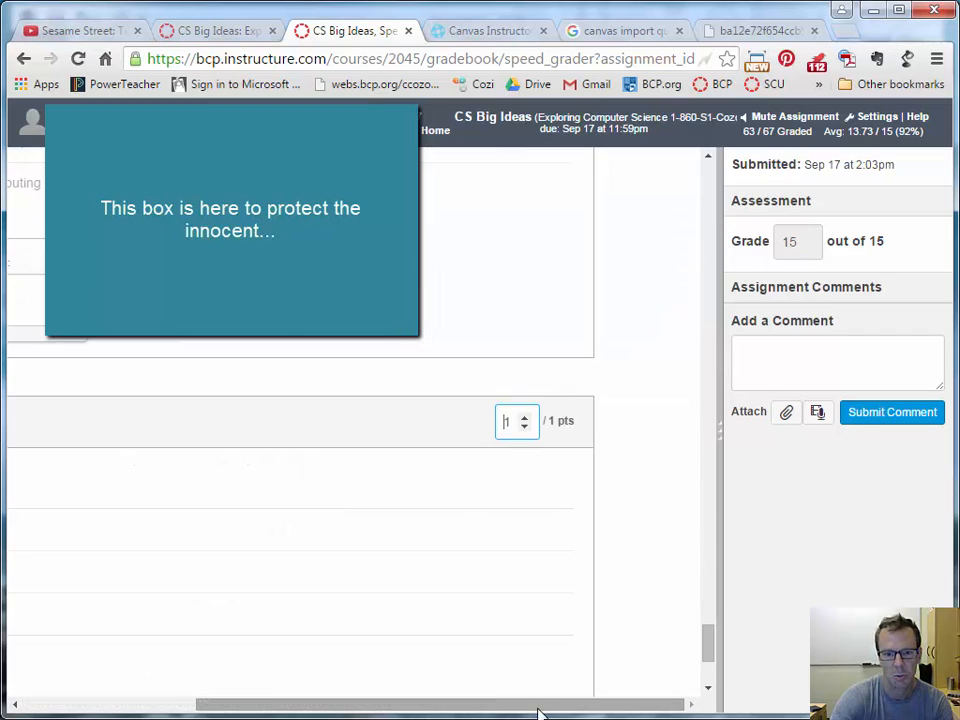
left_click_drag(536, 708, 280, 704)
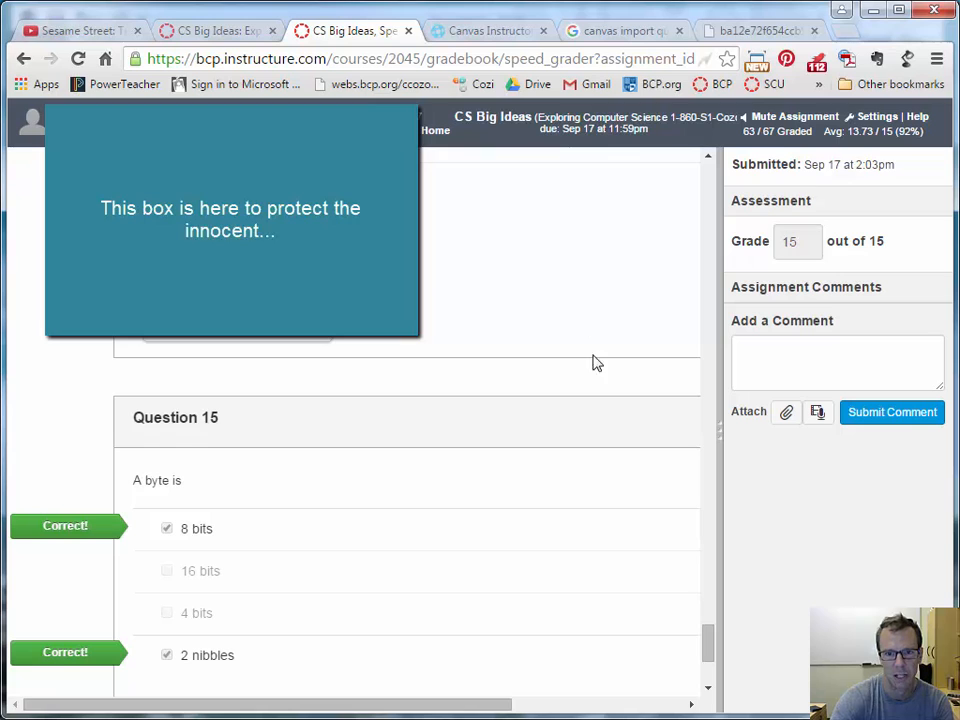
left_click_drag(705, 643, 708, 312)
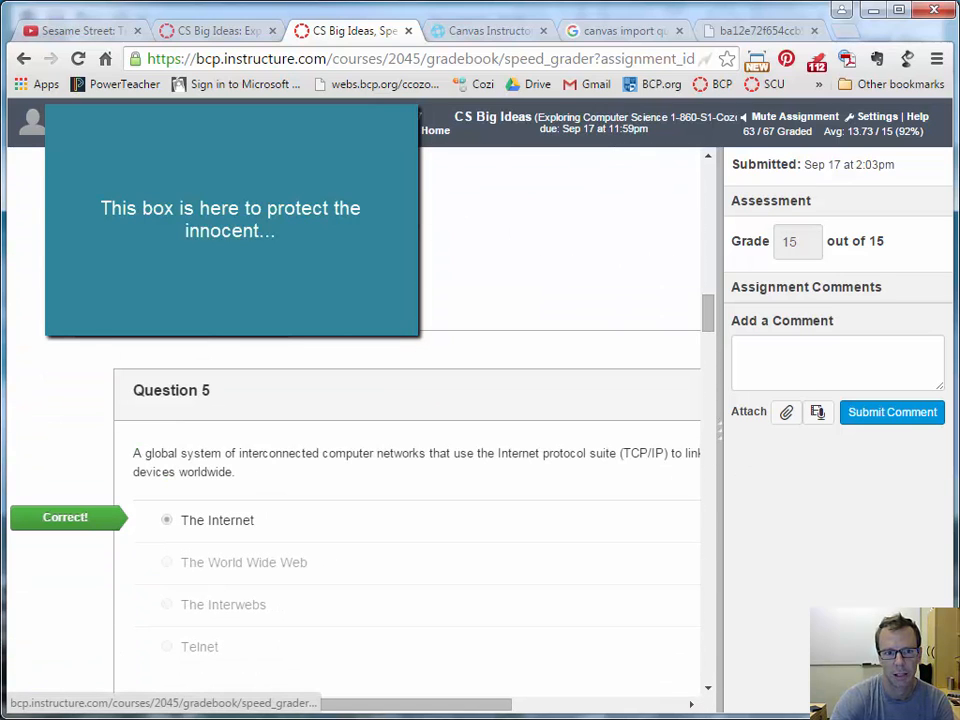
Advance to another student, start a comment, scroll the submission, then return to the quiz overview.
left_click(385, 123)
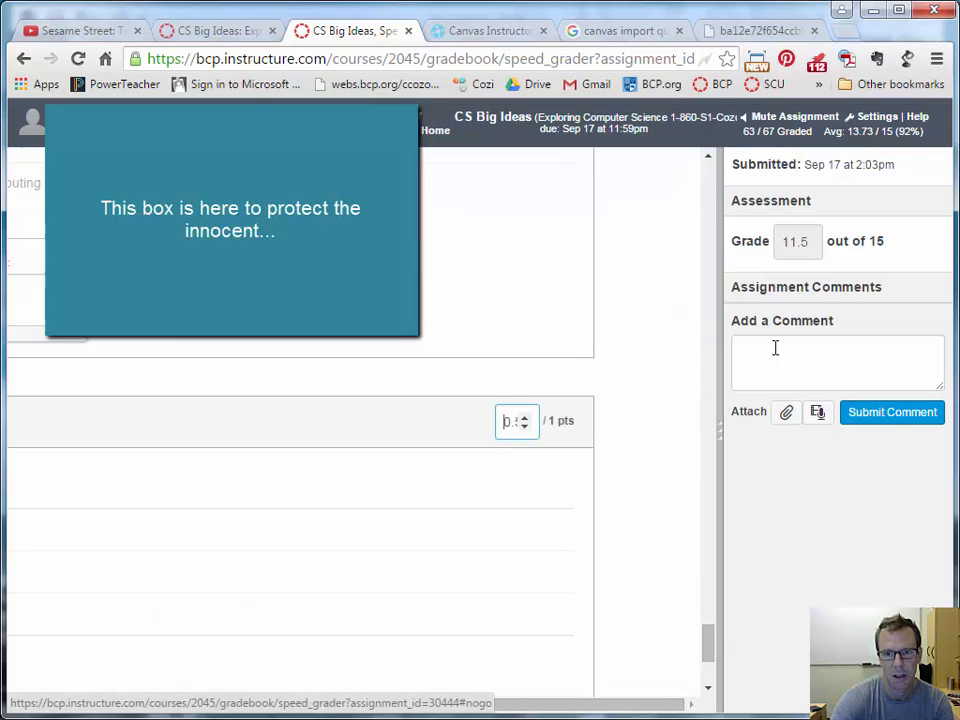
left_click(793, 363)
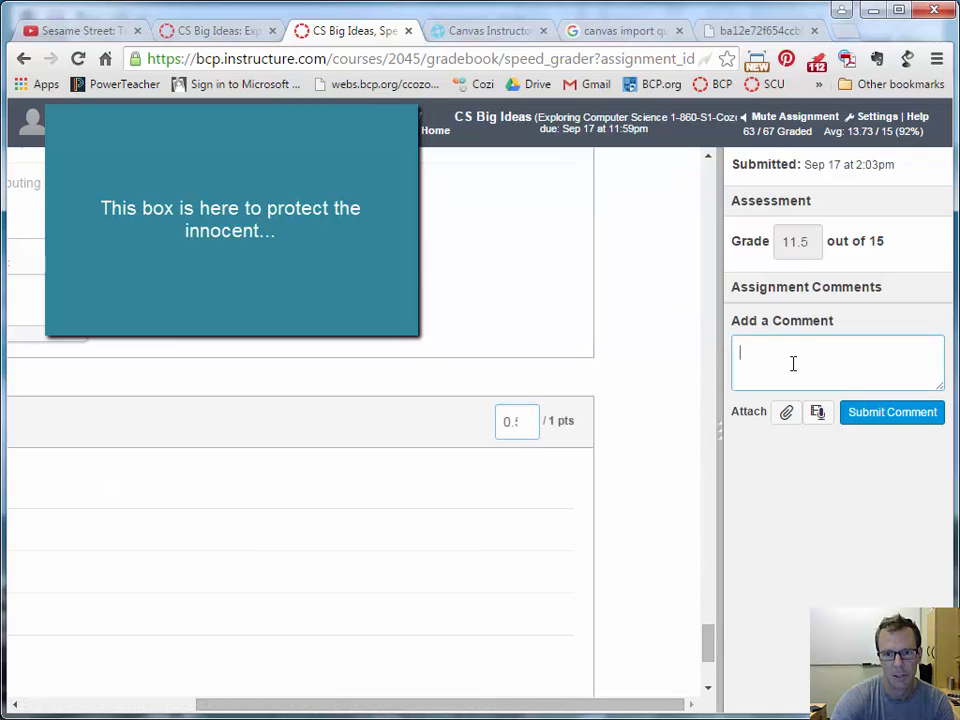
left_click_drag(509, 704, 632, 699)
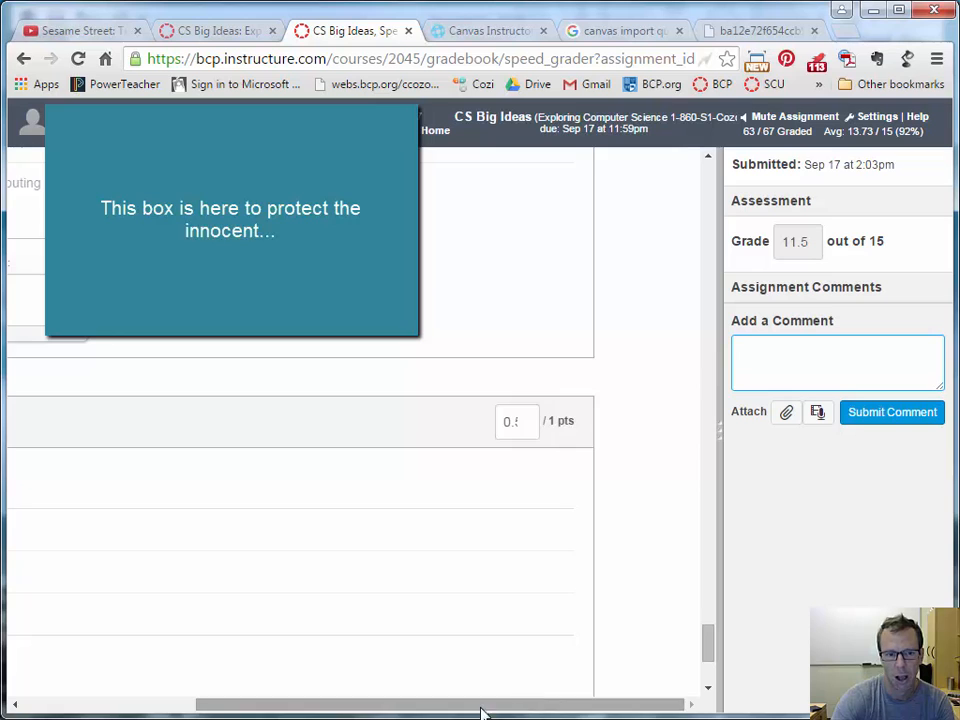
scroll(306, 638, "left", 5)
scroll(400, 600, "down", 2)
left_click_drag(708, 662, 722, 172)
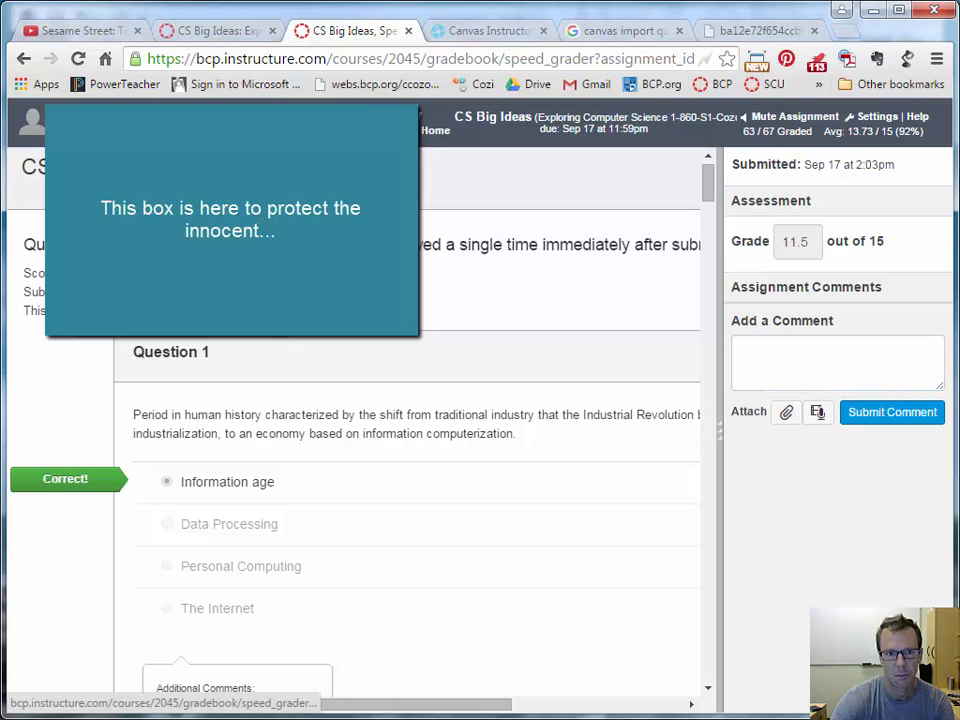
left_click(210, 31)
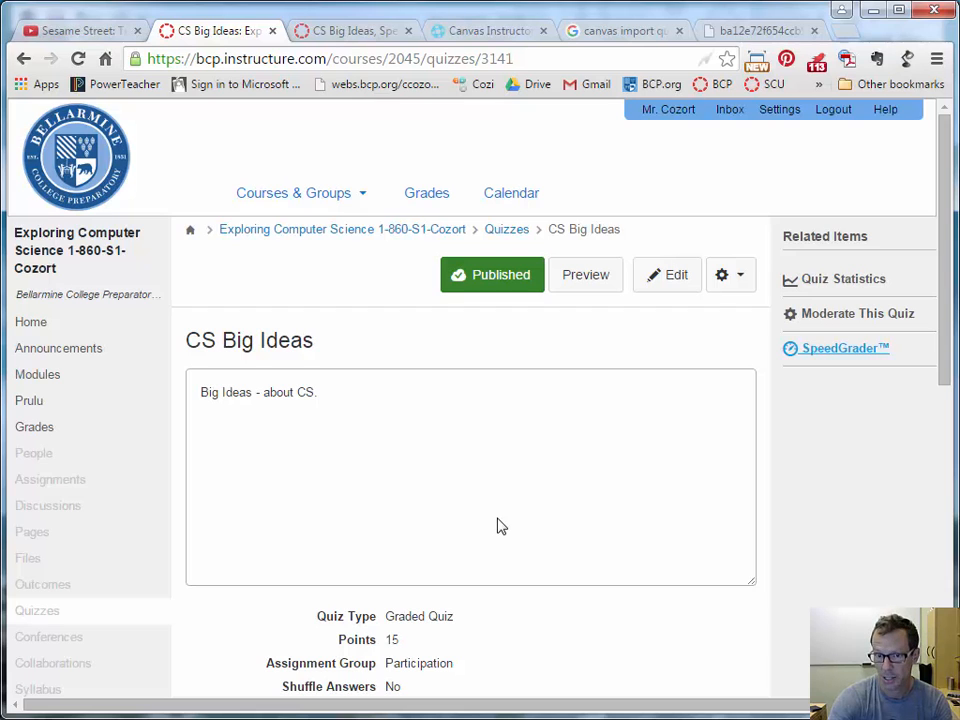
Switch to the Canvas Instructor Guide tab and scroll the Quizzes chapter's how-to article links.
left_click(478, 31)
scroll(574, 420, "up", 8)
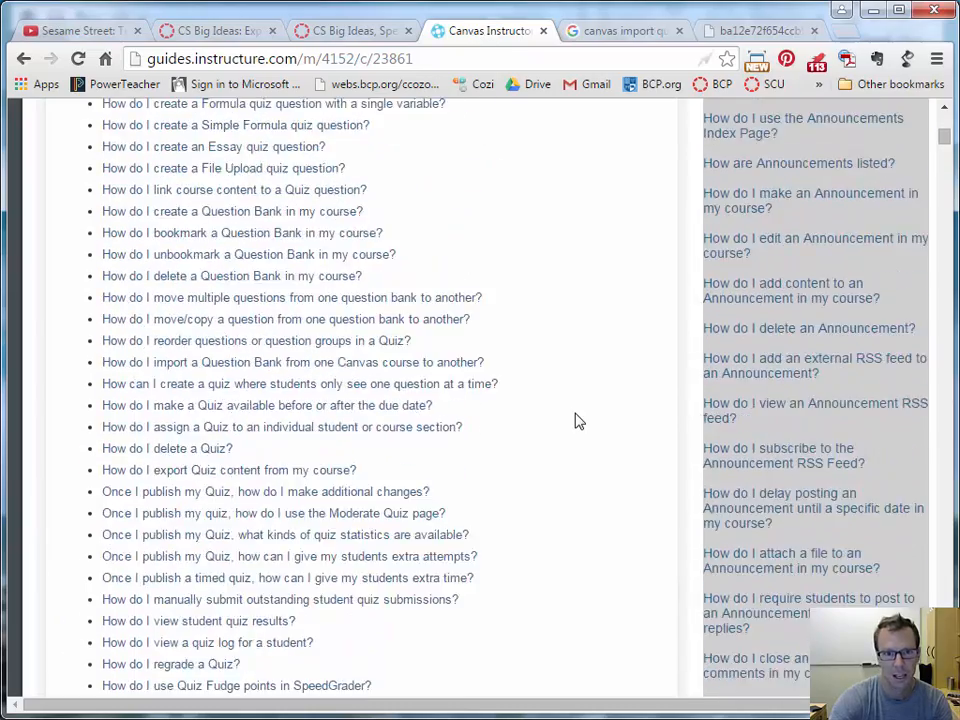
scroll(574, 420, "up", 3)
scroll(574, 420, "down", 2)
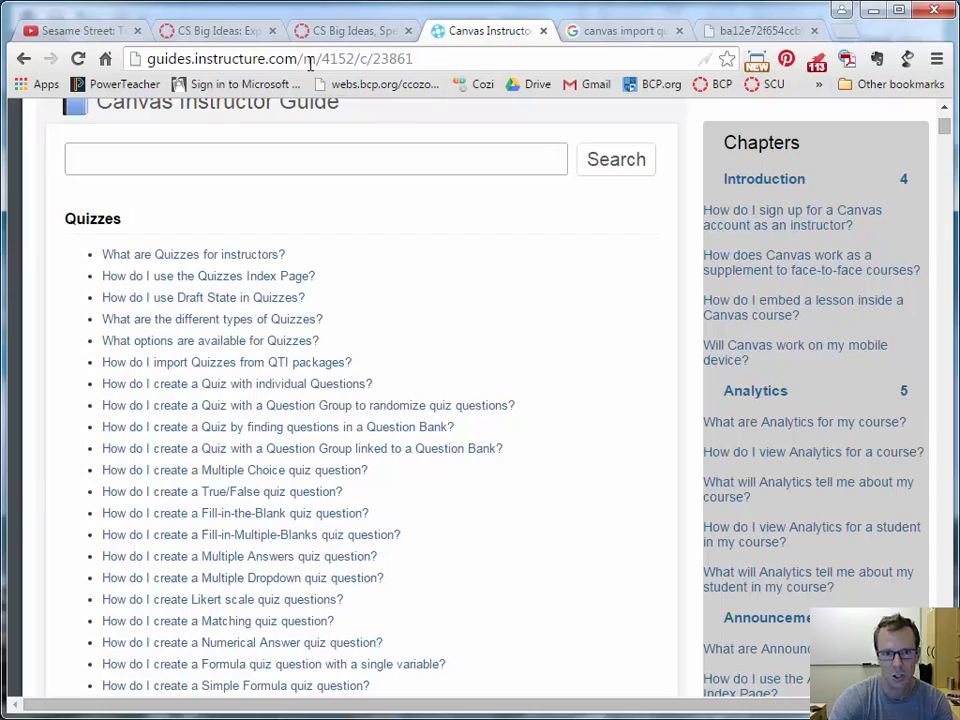
scroll(540, 350, "down", 4)
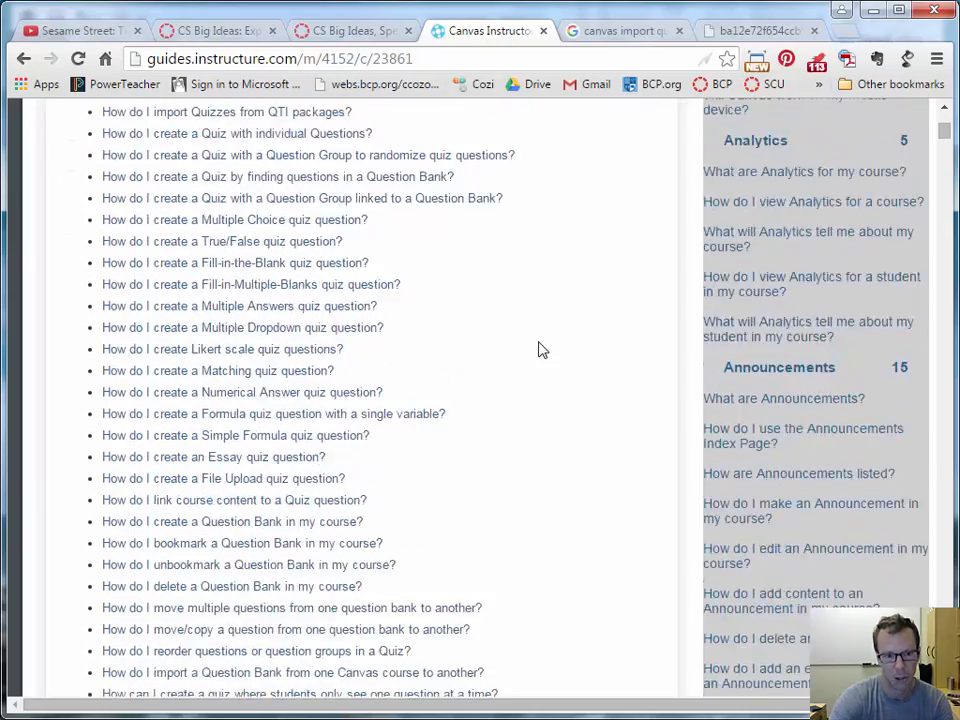
scroll(540, 350, "up", 2)
scroll(540, 350, "up", 3)
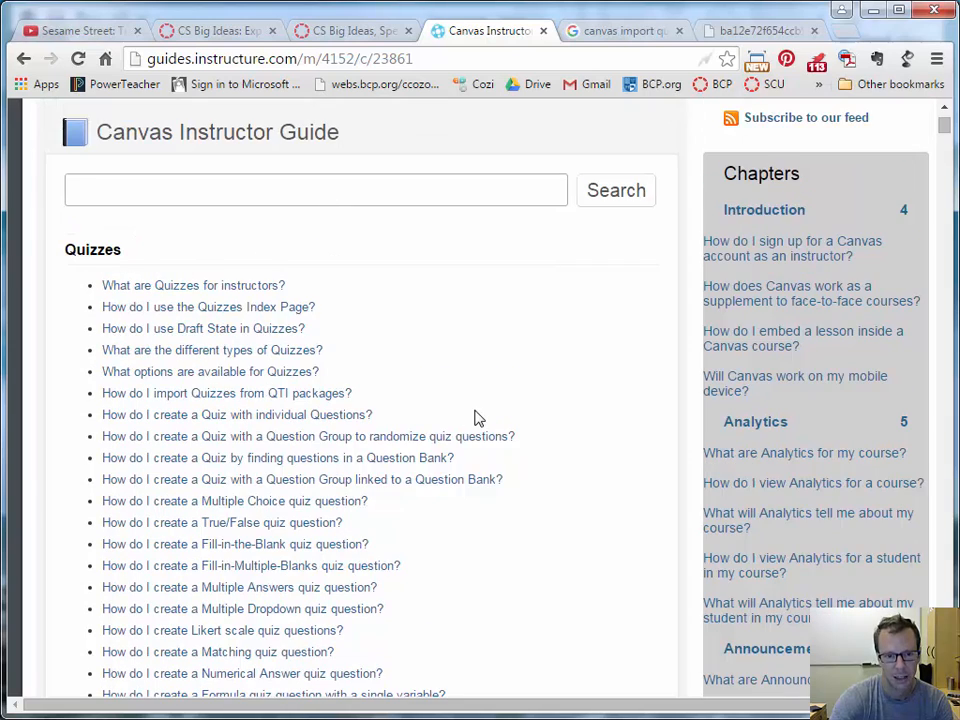
scroll(478, 418, "down", 3)
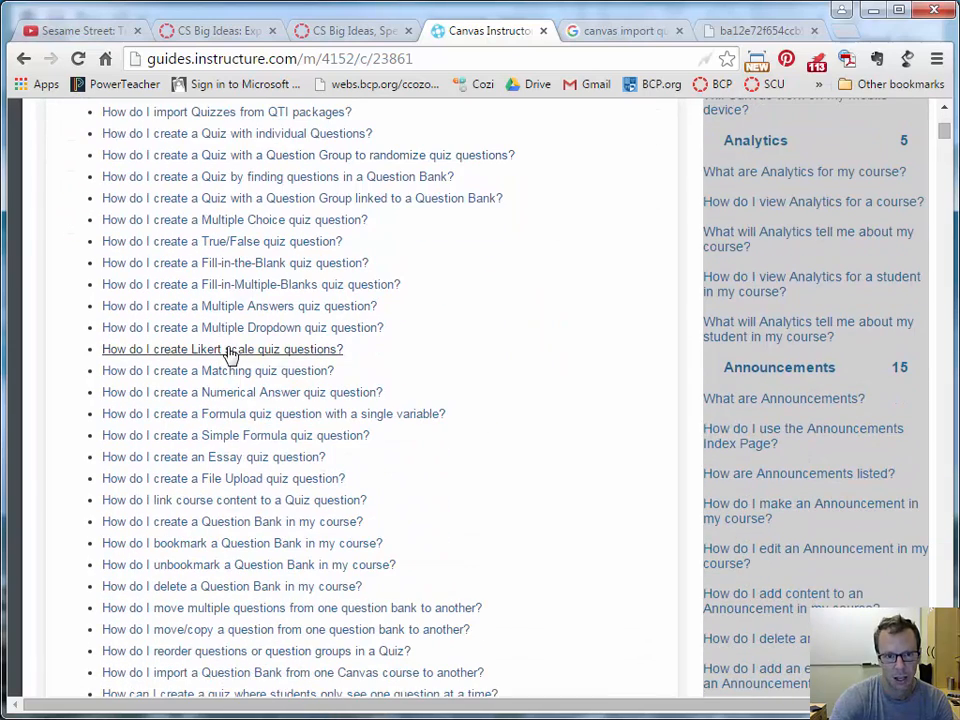